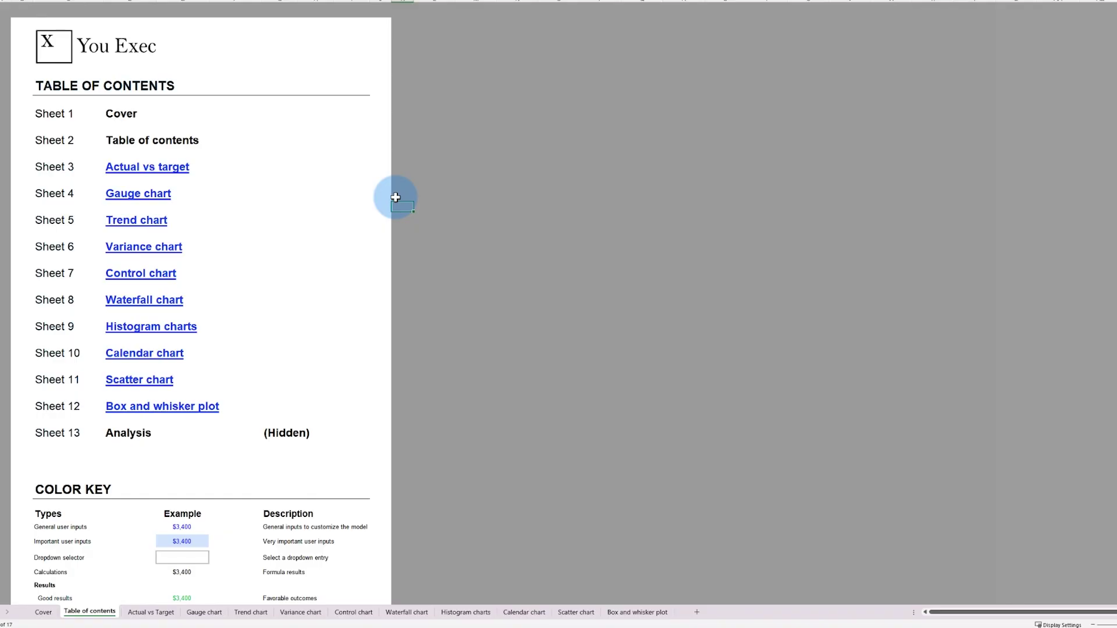
Step: Open Actual vs Target, then step through every chart sheet from Gauge chart to Box and whisker plot
click(158, 167)
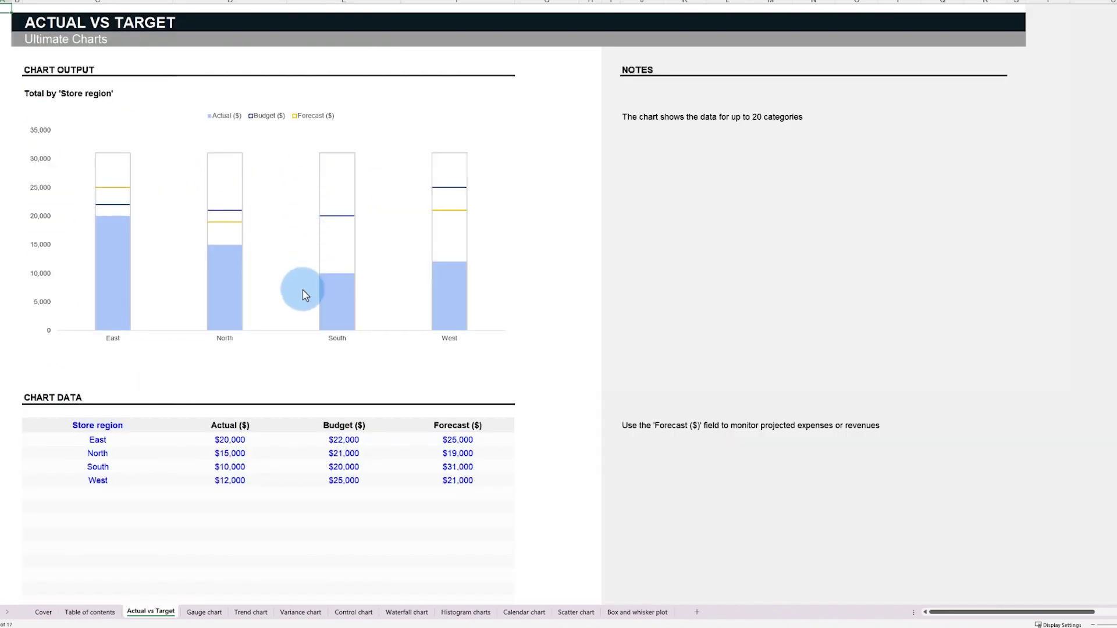
click(203, 612)
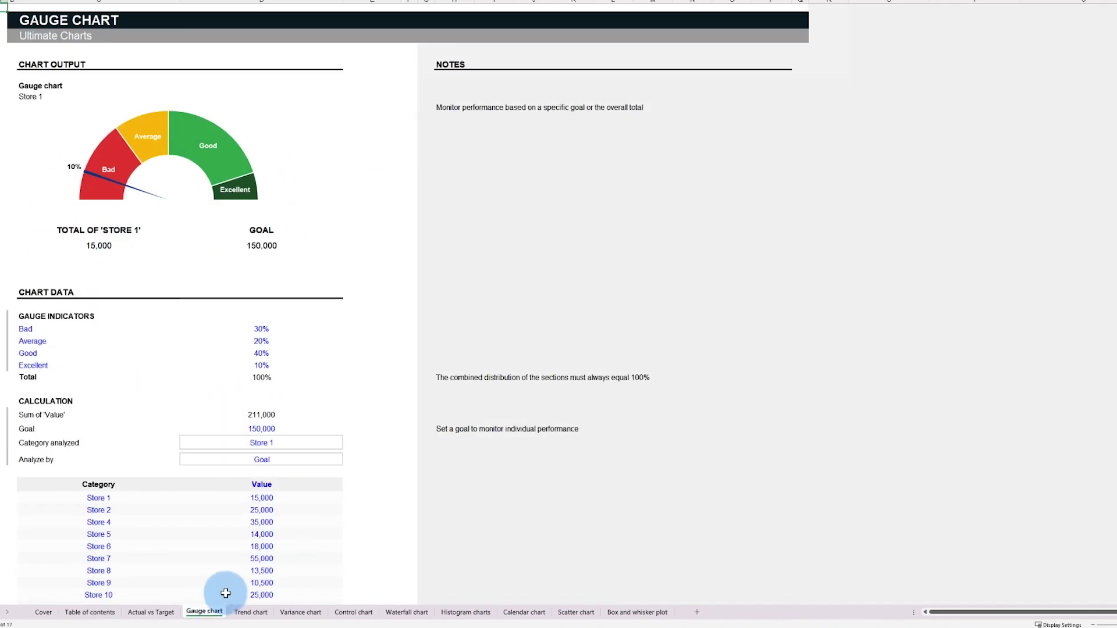
click(251, 612)
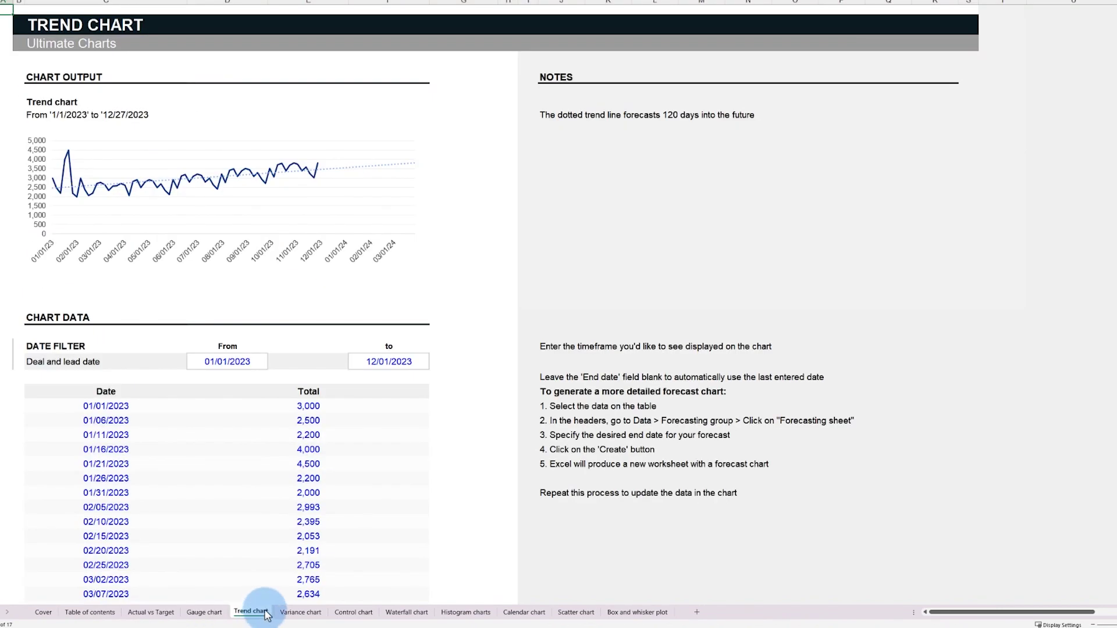
click(301, 612)
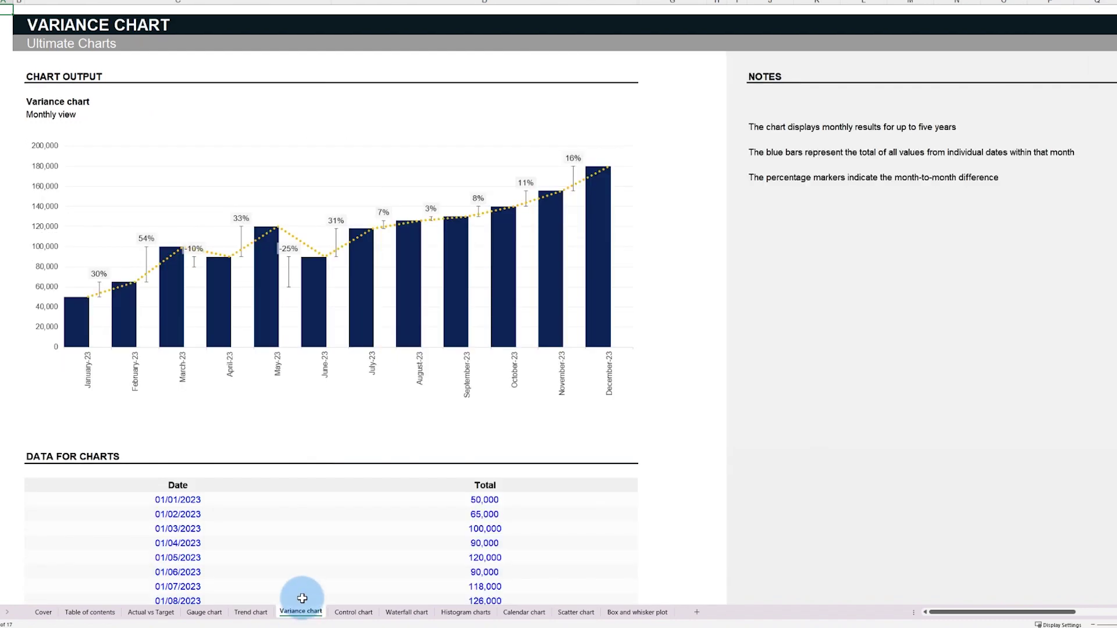
click(353, 613)
click(406, 612)
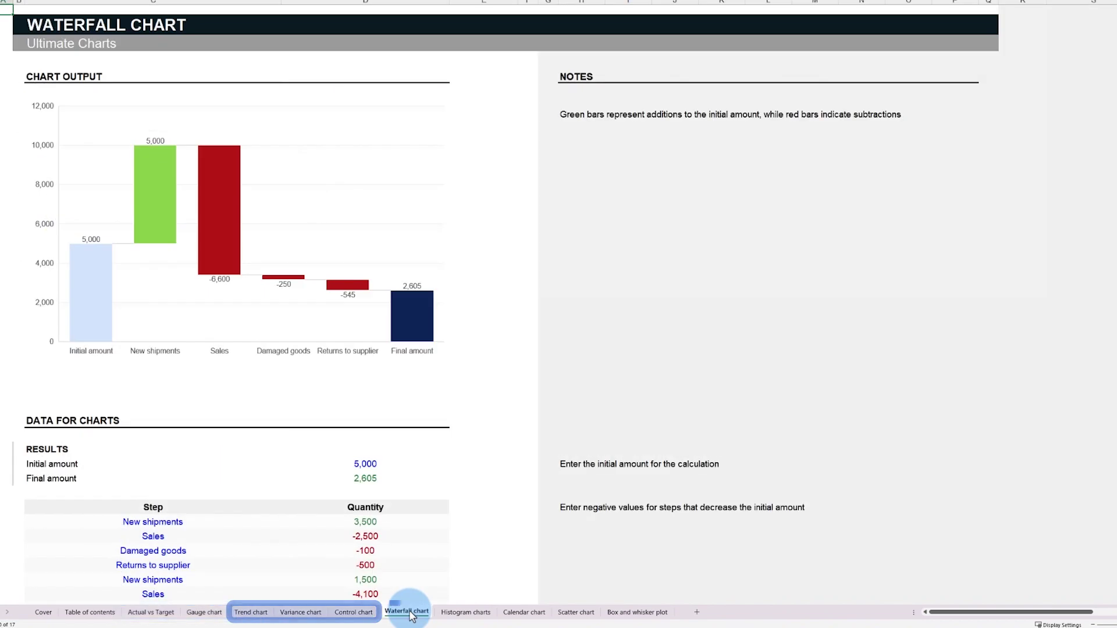
click(472, 621)
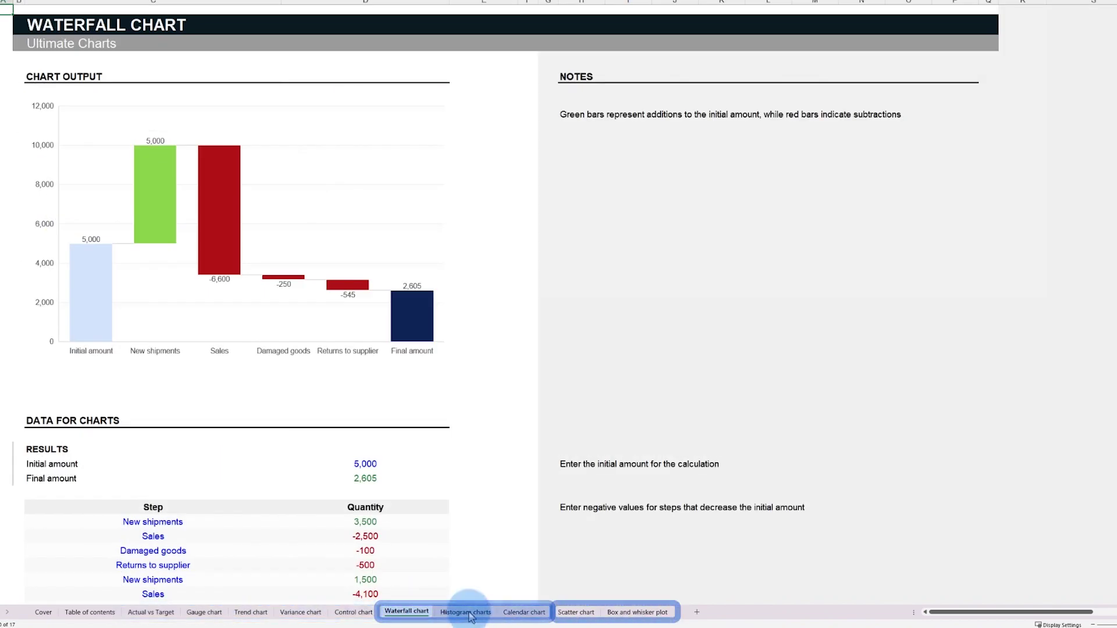
click(505, 613)
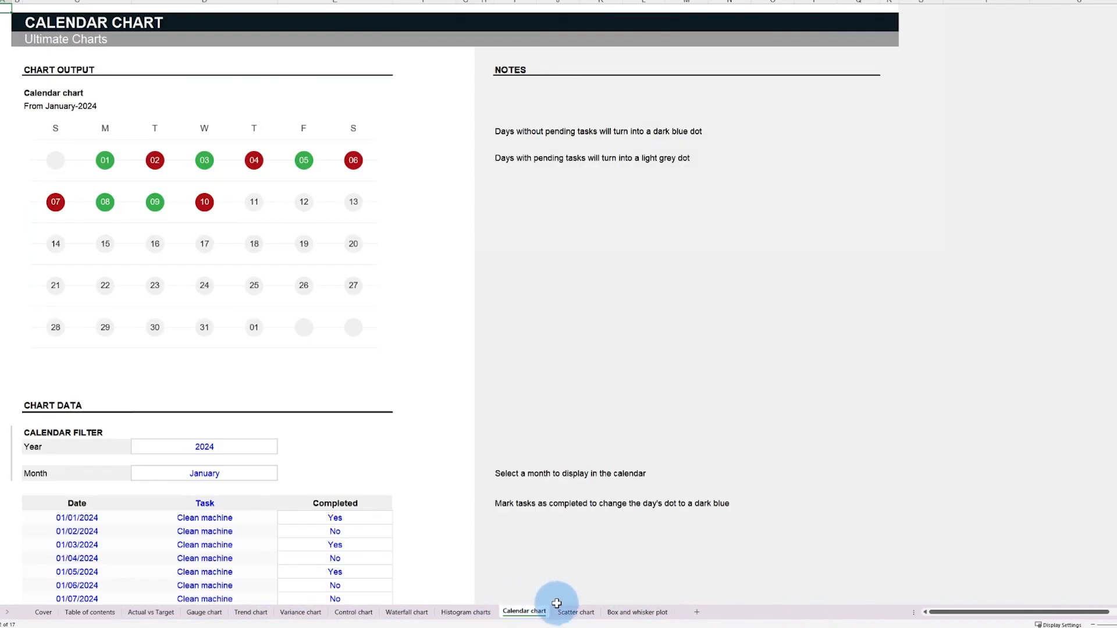
click(576, 613)
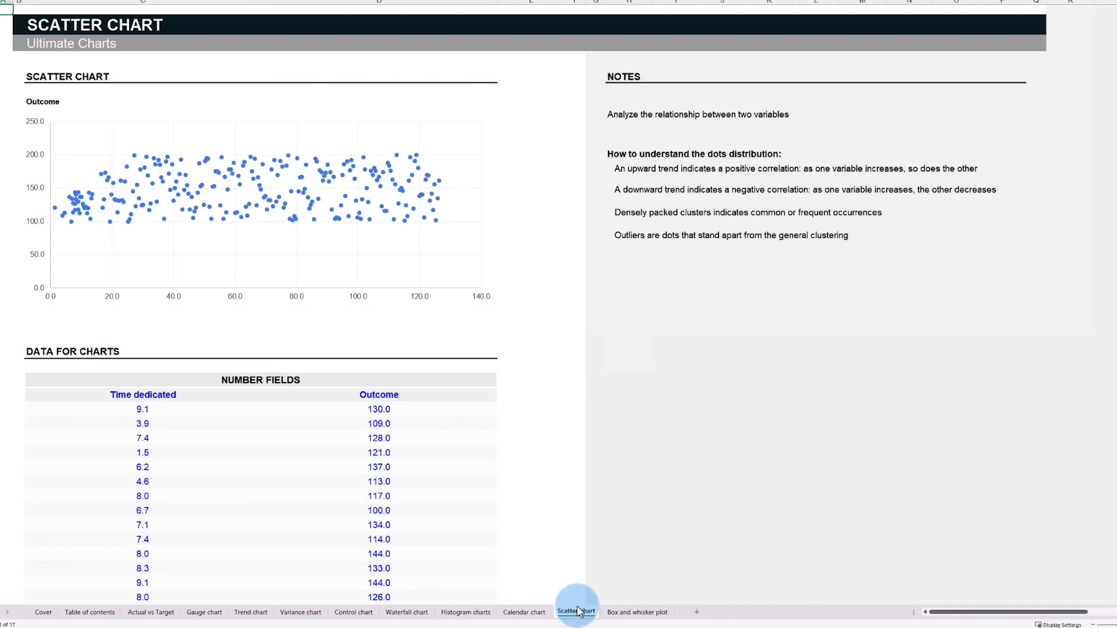
click(636, 612)
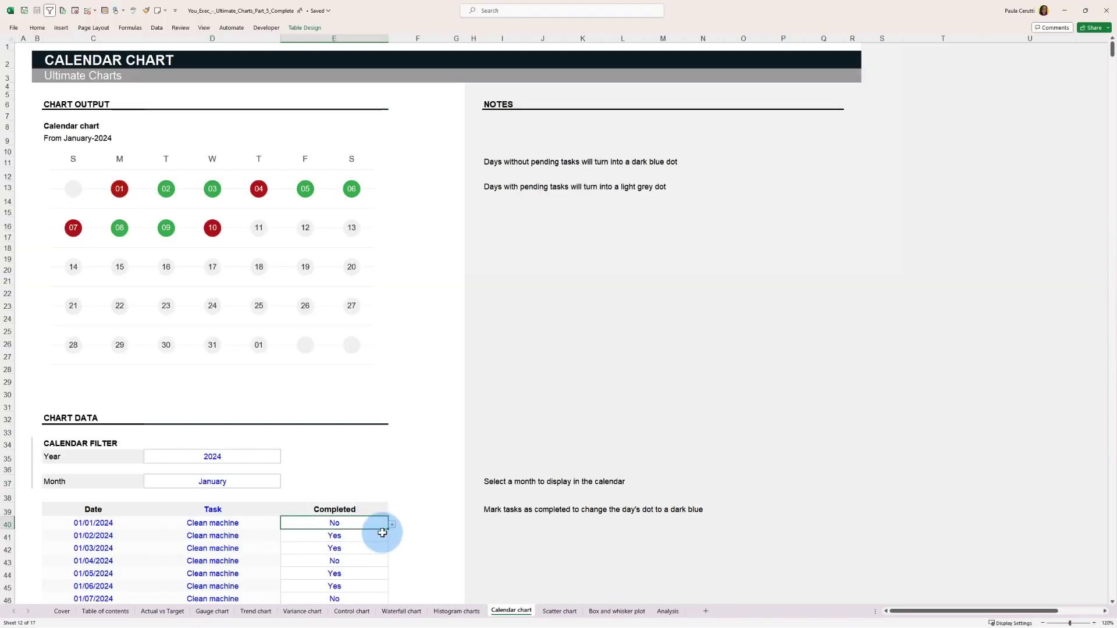
Step: Mark the 01/01/2024 calendar task as completed and the 01/06/2024 task as not completed
click(392, 537)
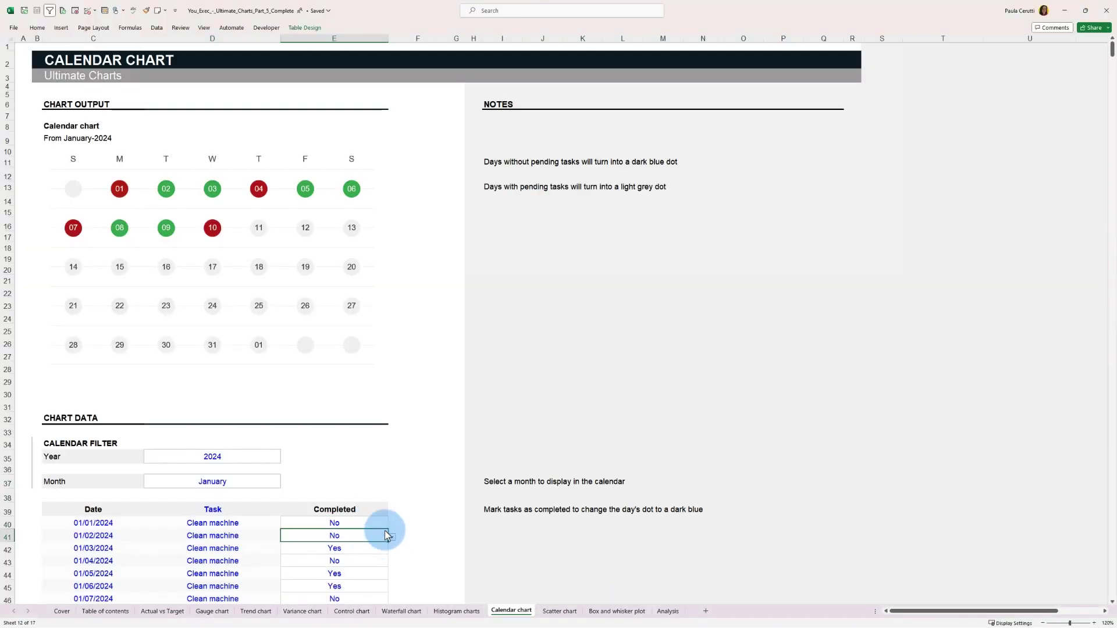
click(392, 524)
click(379, 532)
click(386, 550)
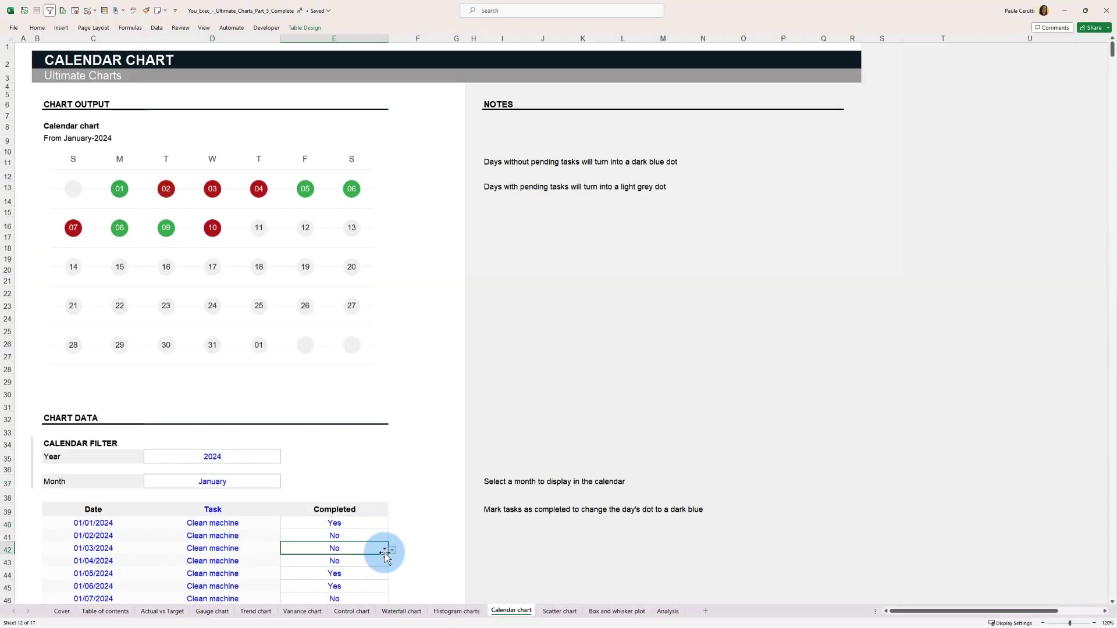
click(391, 588)
click(369, 603)
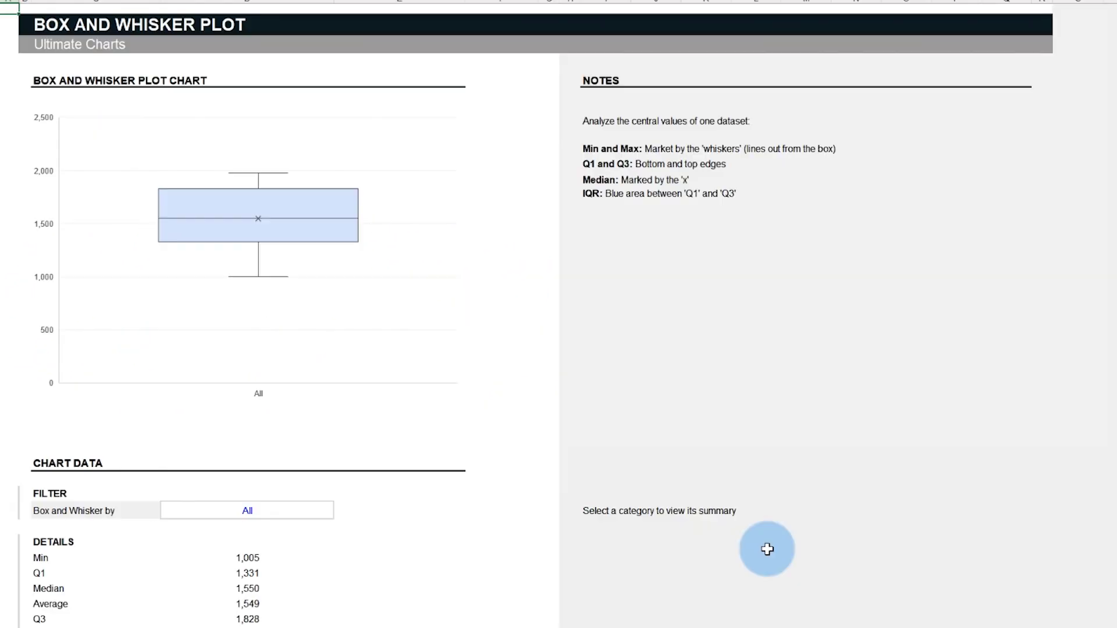
Step: Switch the box plot region through East and Southwest, settling on West
click(340, 515)
click(171, 555)
click(339, 514)
click(291, 595)
click(339, 513)
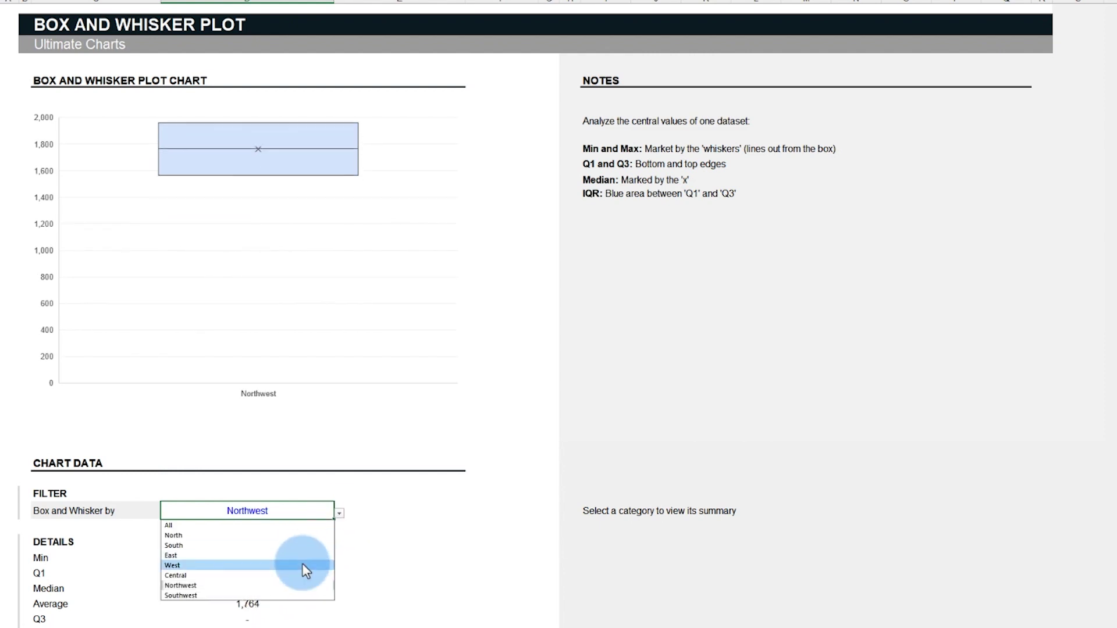
click(302, 565)
click(339, 514)
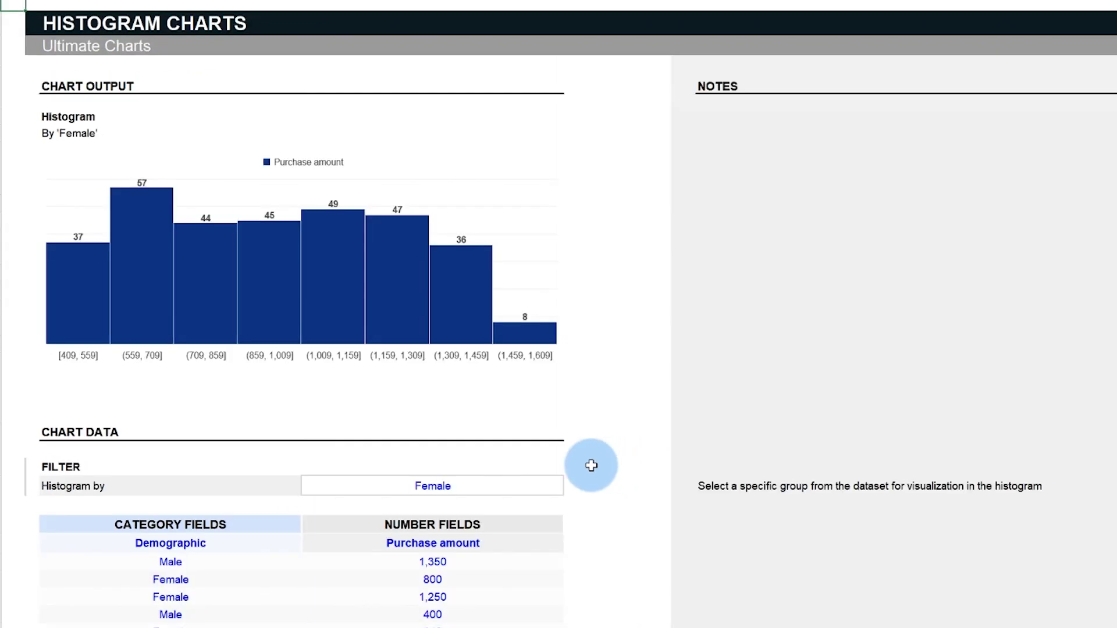
Step: Filter the histogram to All groups, then to Male only
click(561, 488)
click(569, 489)
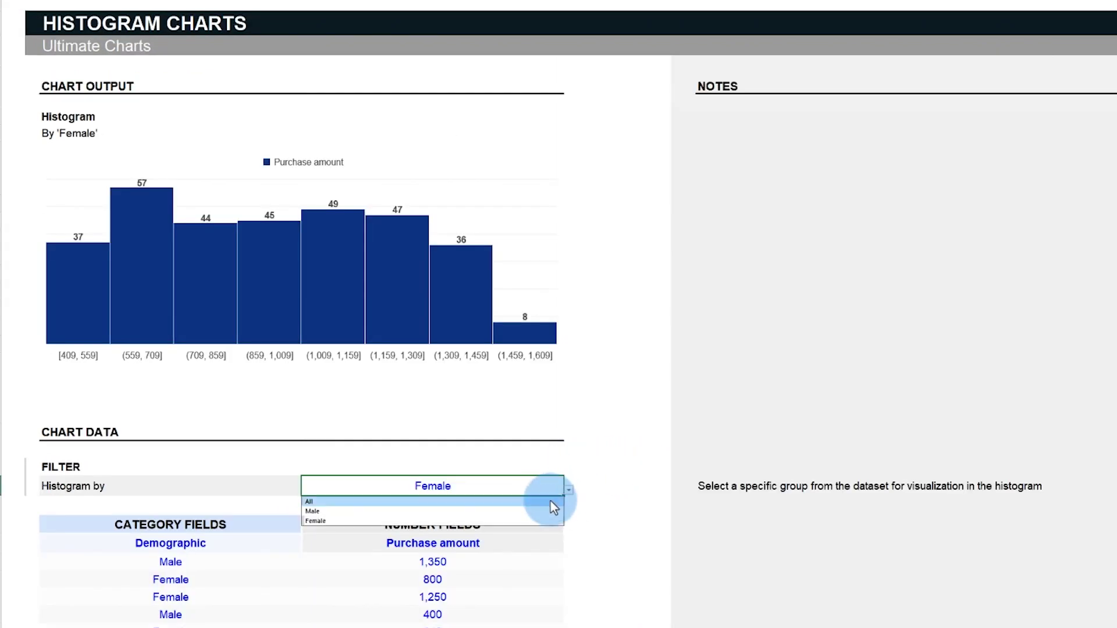
click(547, 500)
click(569, 487)
click(551, 508)
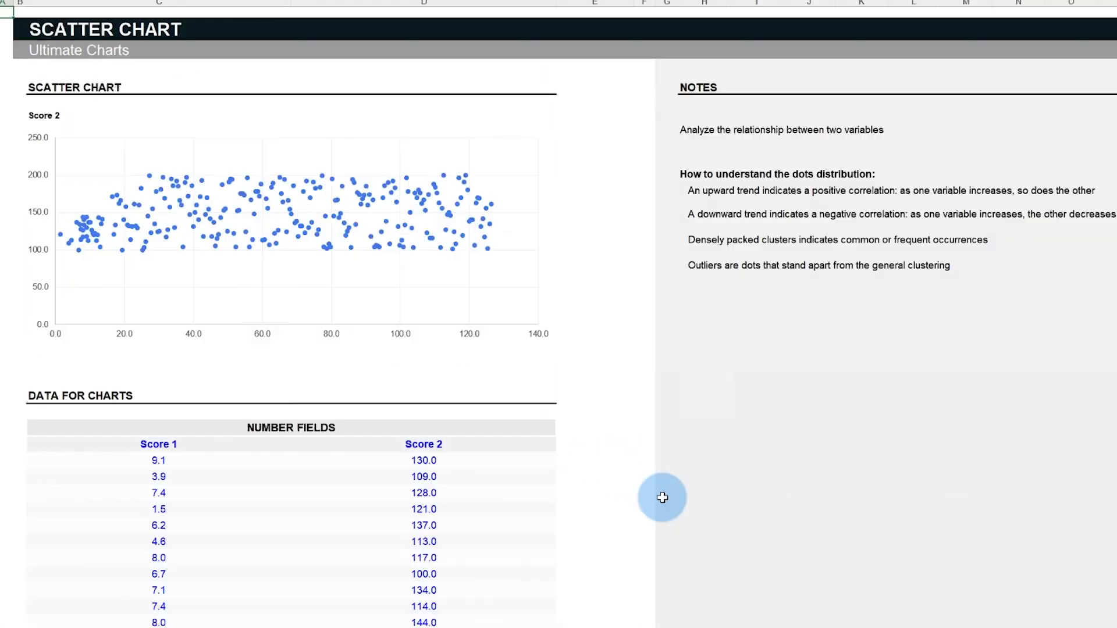
Step: Enter Product quality and Sales as the scatter table's column headers
click(228, 443)
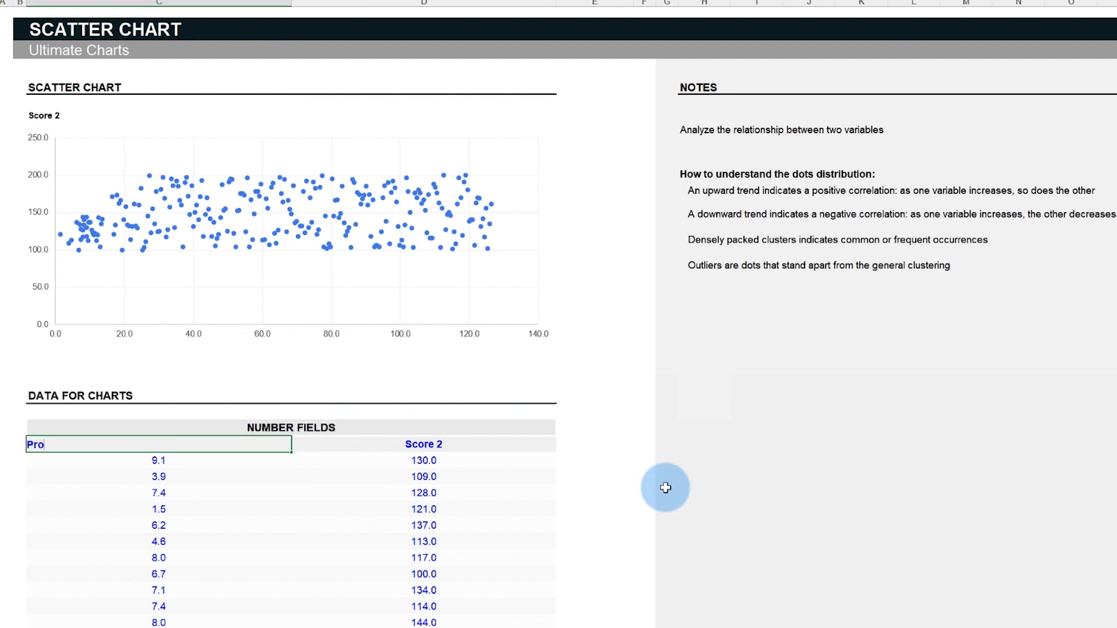
text(Product quality)
key(Tab)
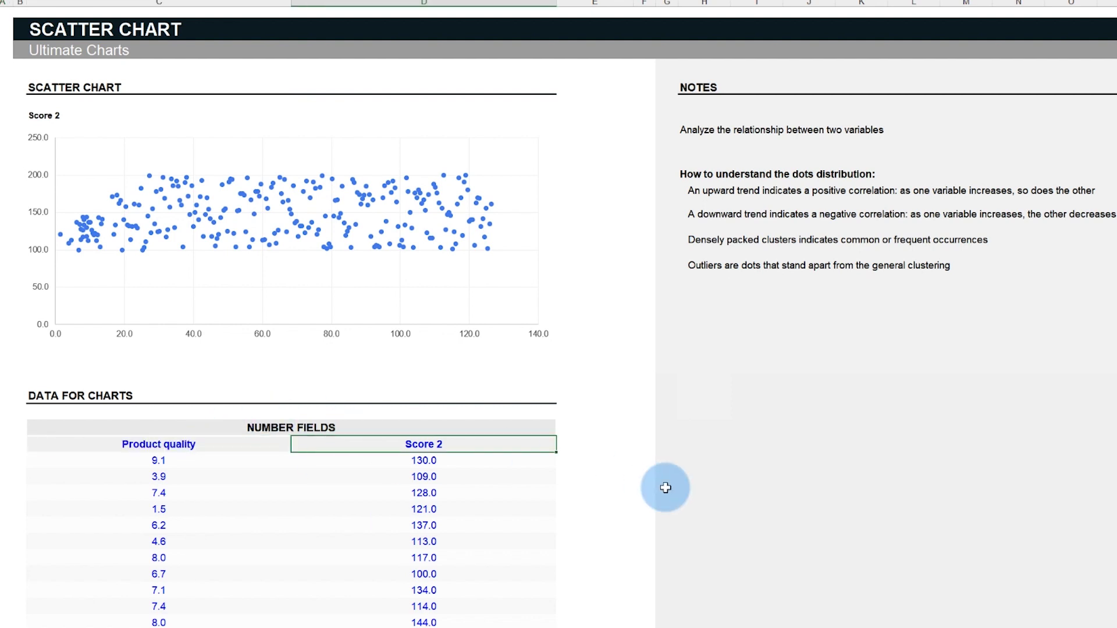
text(Sales)
key(Return)
Step: Rename the headers to Time dedicated and Outcome, and set the Control chart's 01/11/2023 total to 15000
key(Up)
text(Ti)
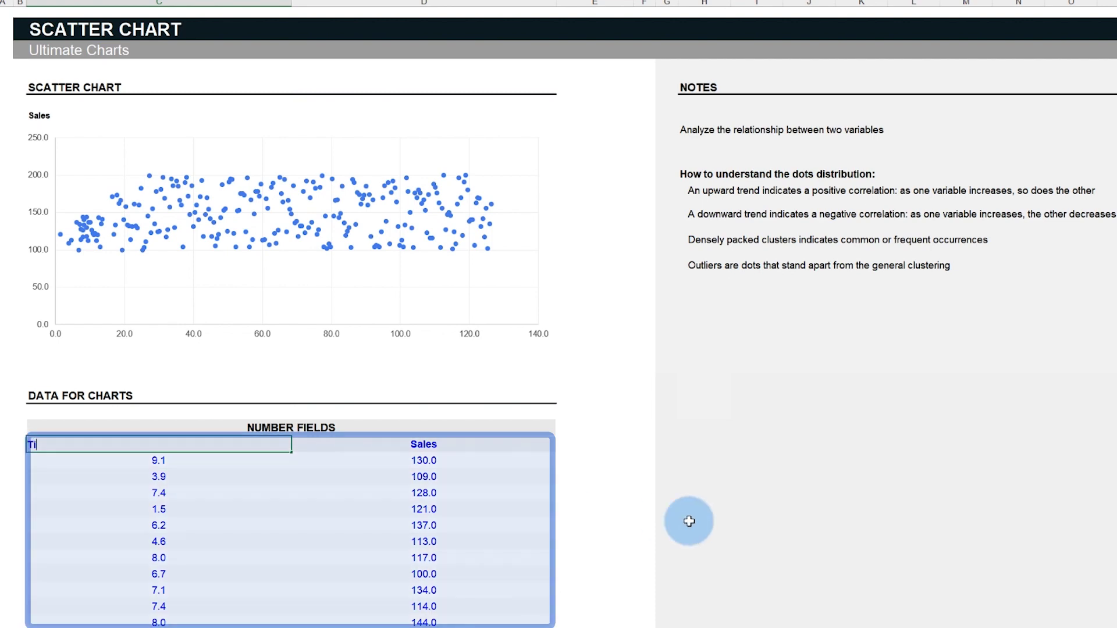
text(me dedicated)
key(Tab)
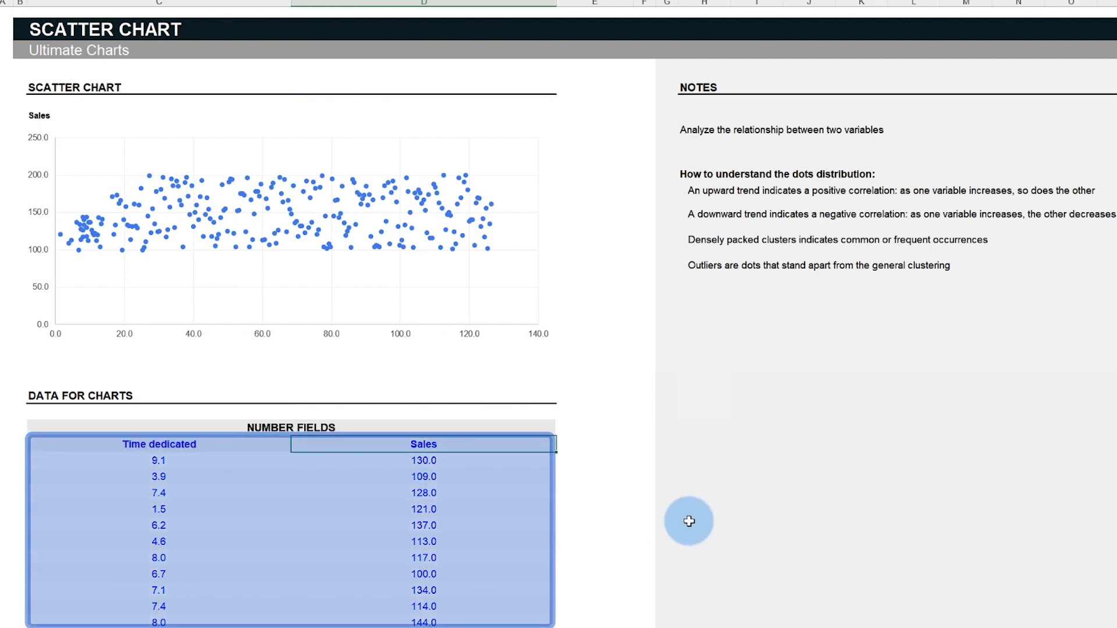
text(Outcome)
key(Return)
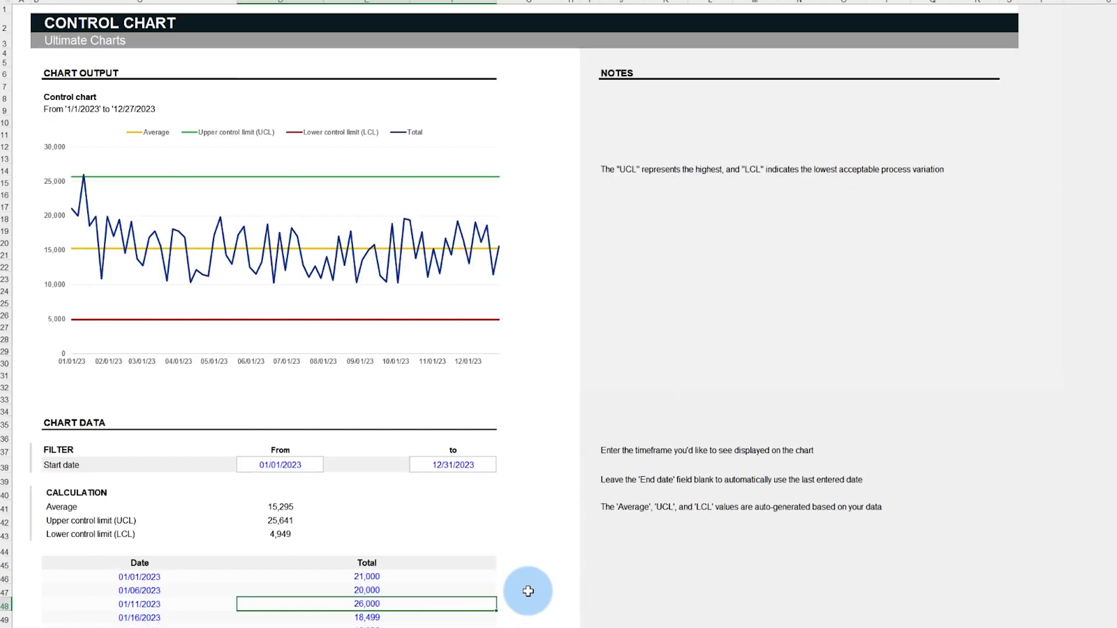
text(15000)
key(Return)
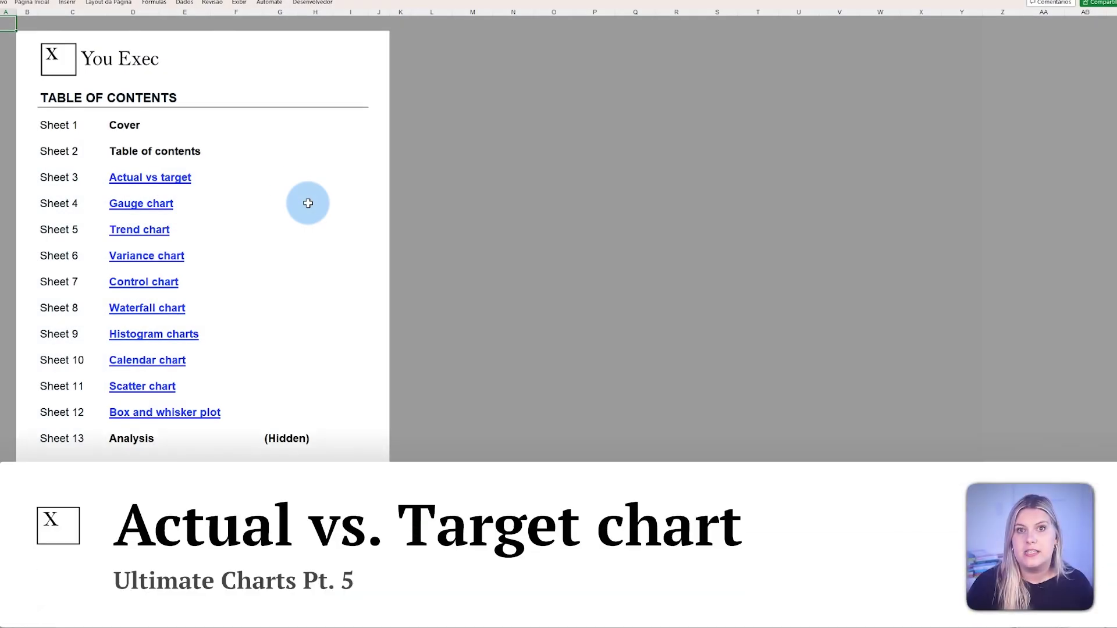
Step: Open the Actual vs Target sheet and select East's actual amount for editing
click(124, 170)
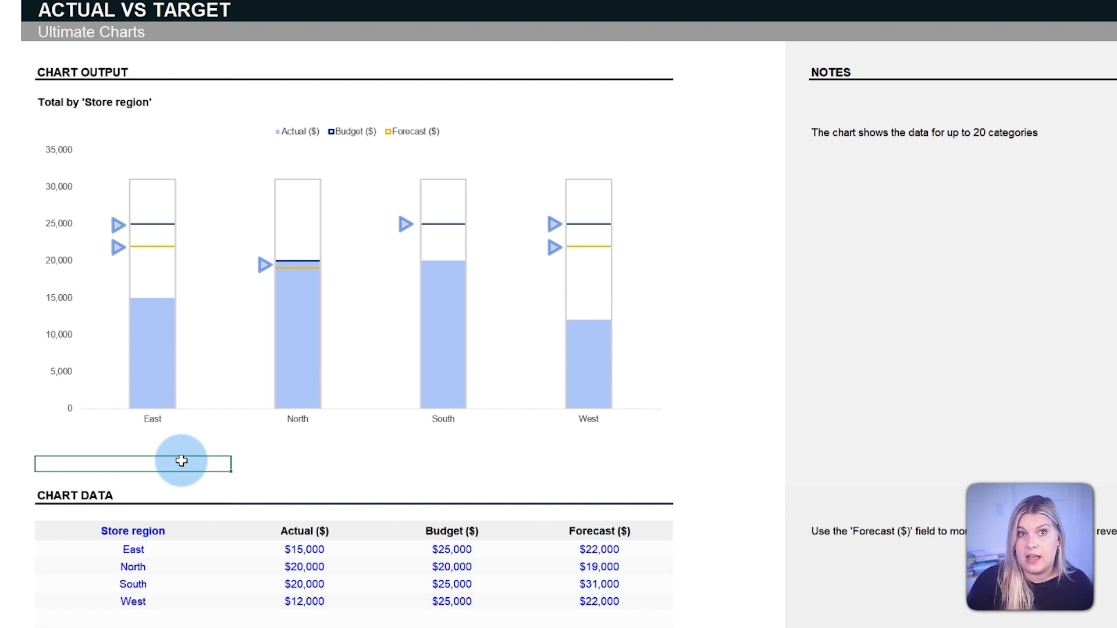
click(299, 551)
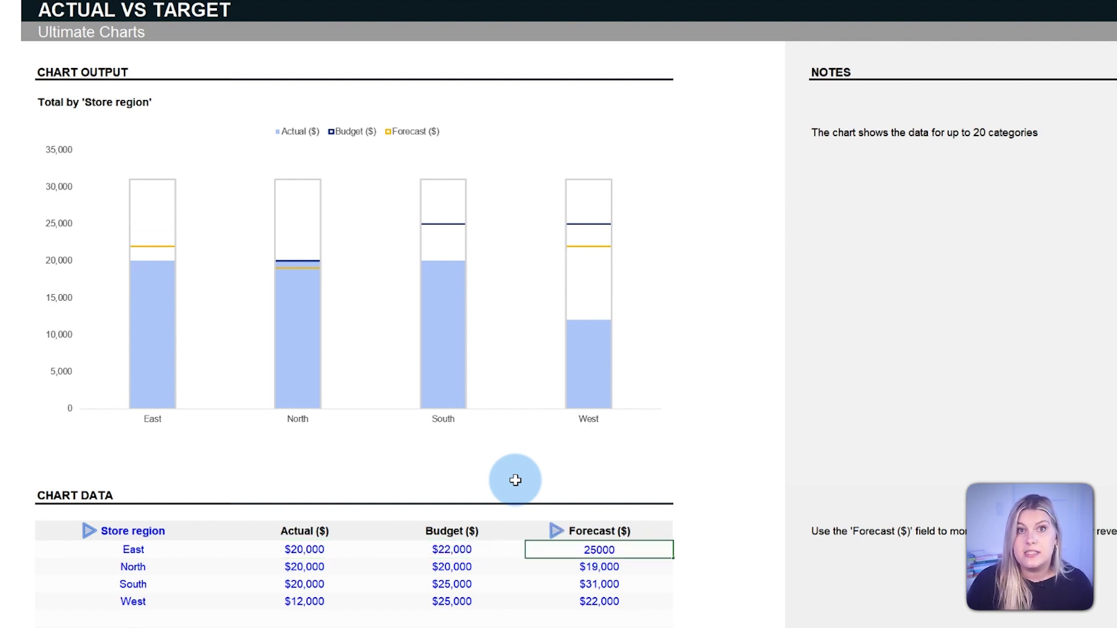
Step: Set North's actual to 15,000 and its budget to 21,000
click(306, 566)
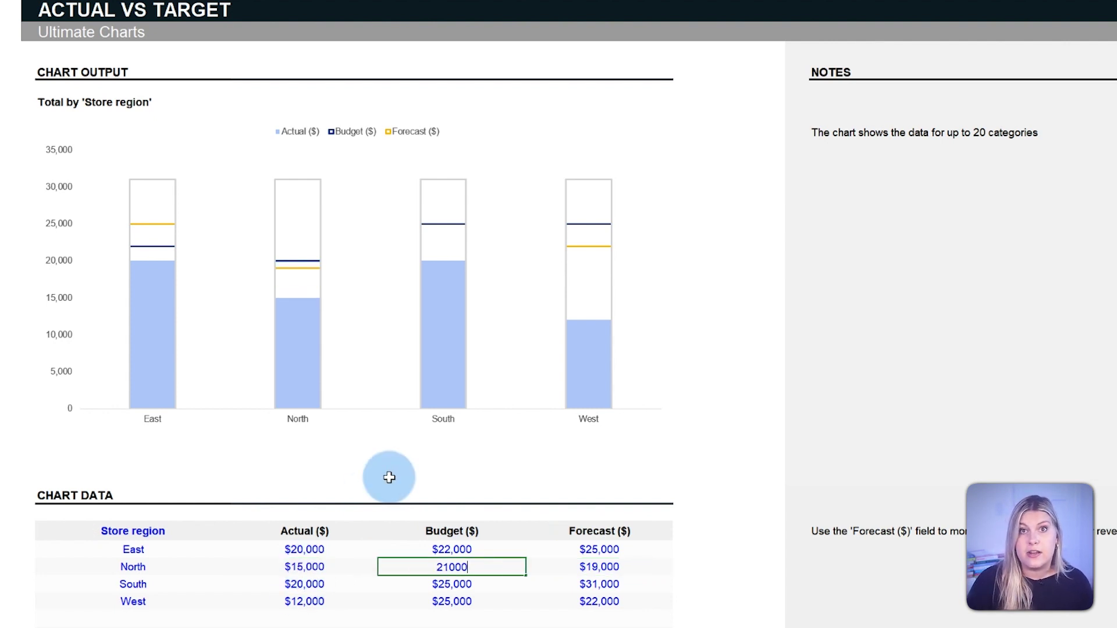
key(Tab)
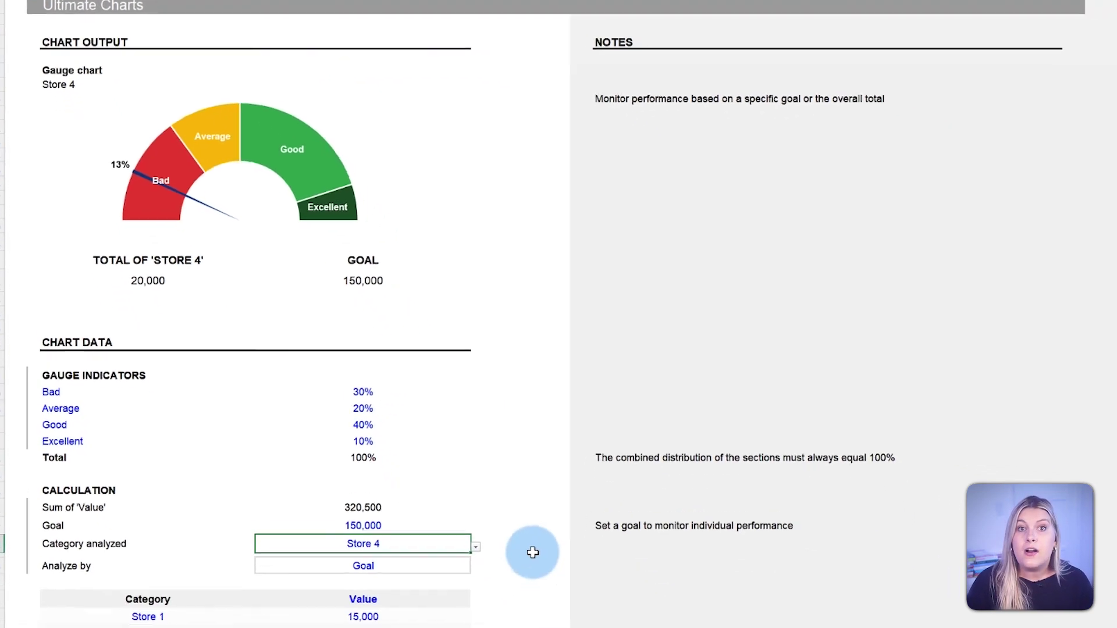
Step: Change the gauge's analysed category through Store 5 to Store 10
click(444, 496)
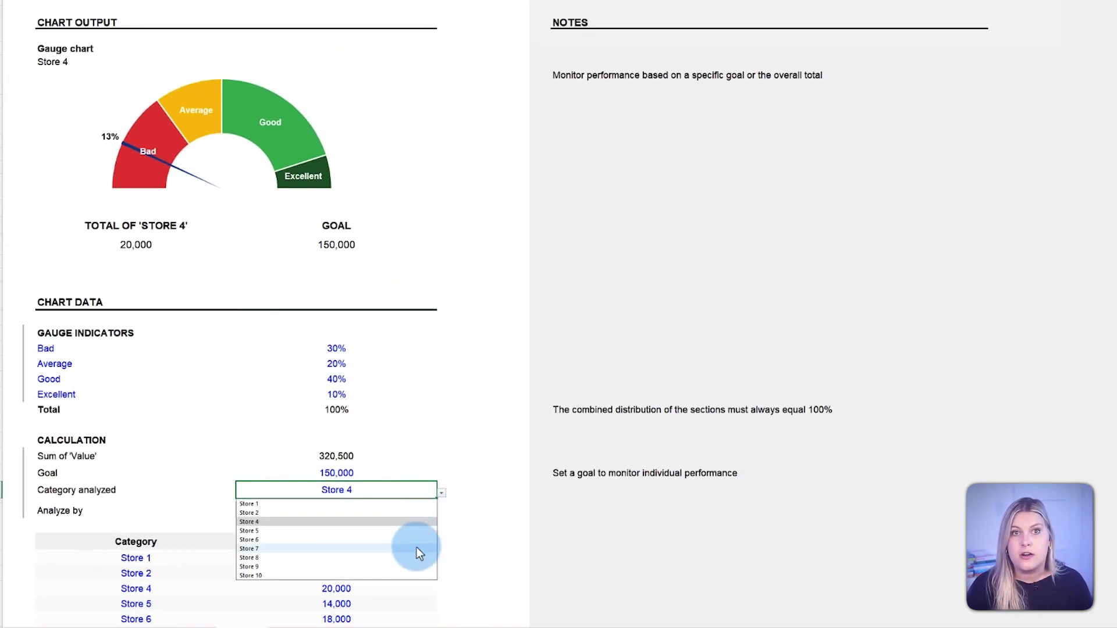
click(409, 564)
click(441, 493)
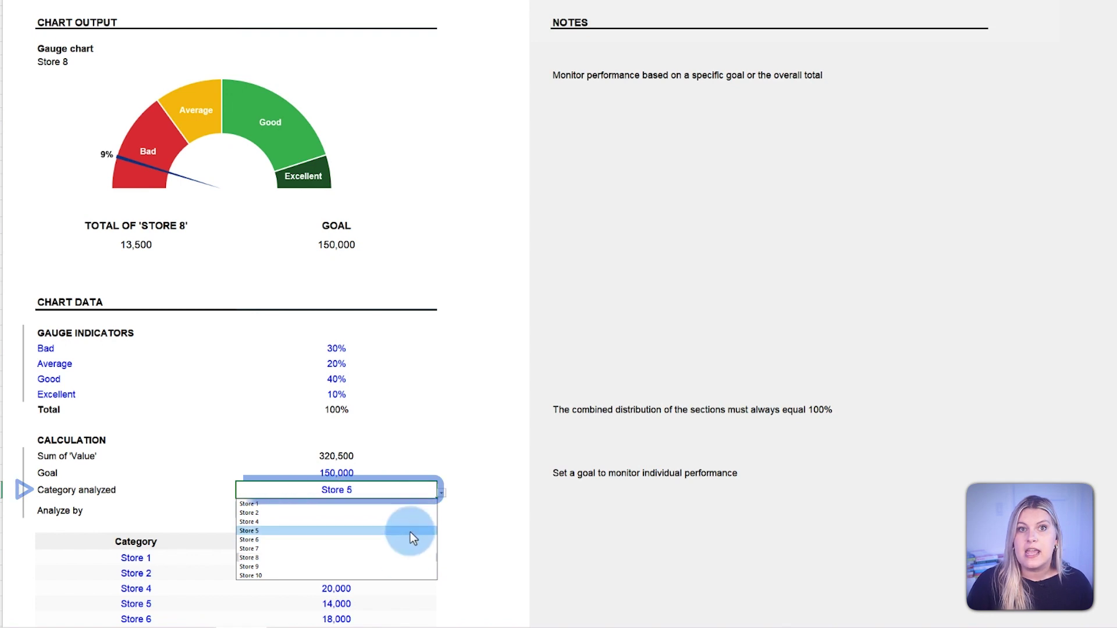
click(410, 531)
click(442, 497)
click(396, 572)
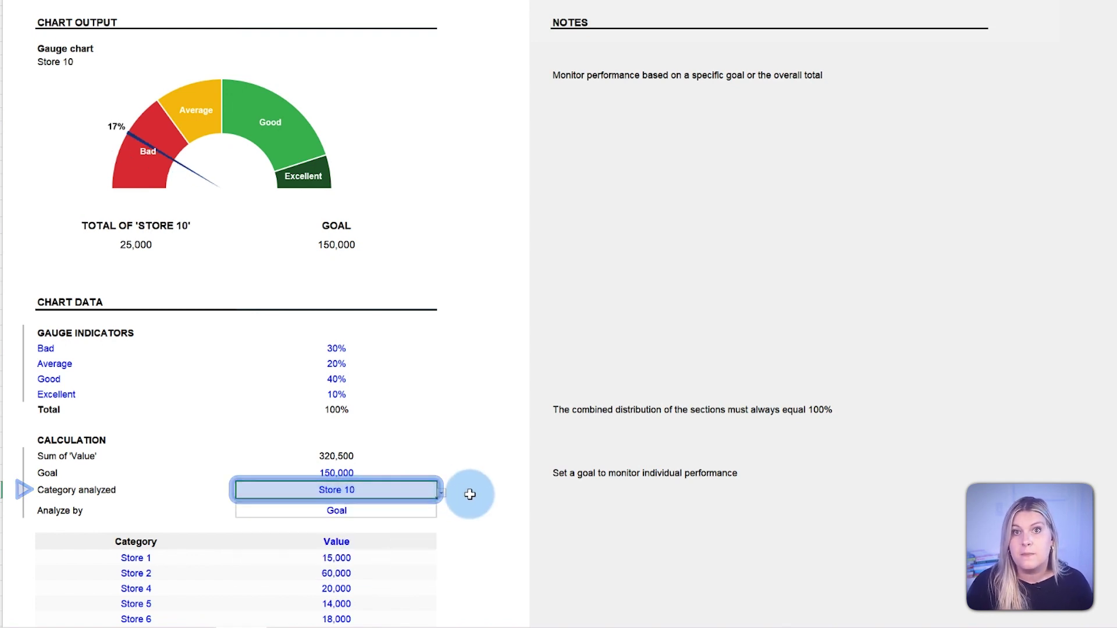
Step: Try analysing by Sum of 'Value', then set the comparison back to Goal
click(441, 512)
click(430, 536)
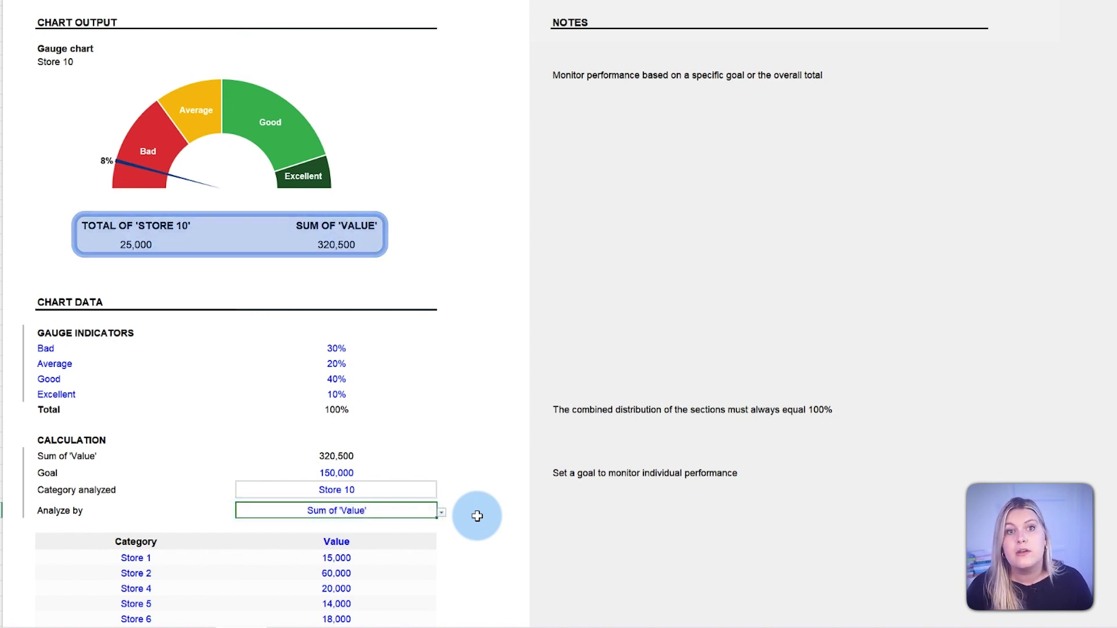
click(442, 512)
click(427, 534)
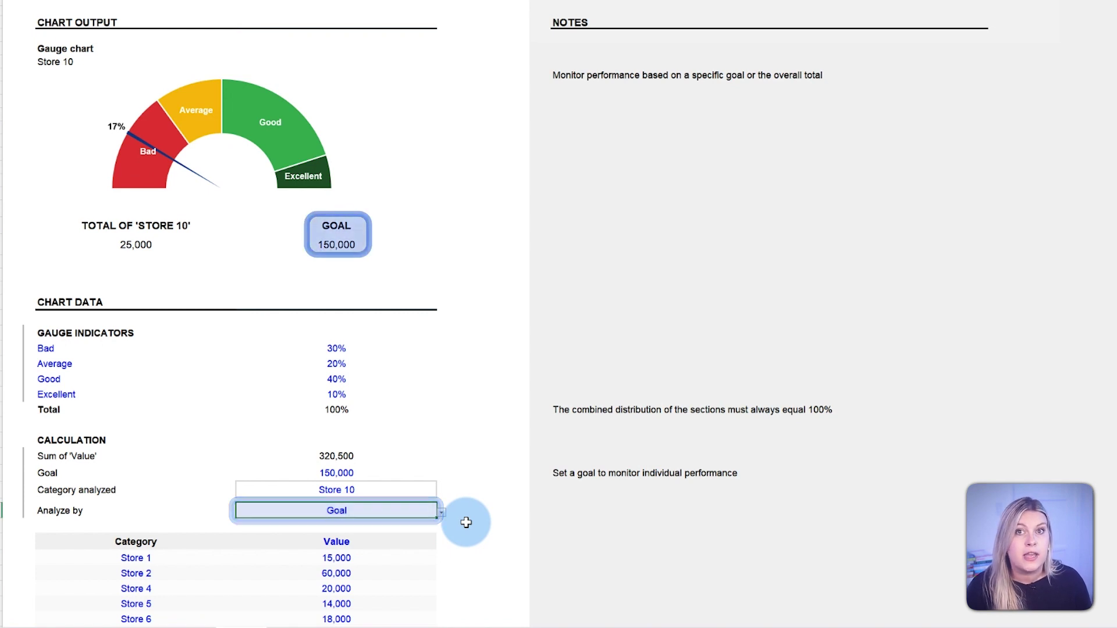
Step: Rename the gauge indicator labels to Poor, Medium and Nice
click(113, 348)
text(Poor)
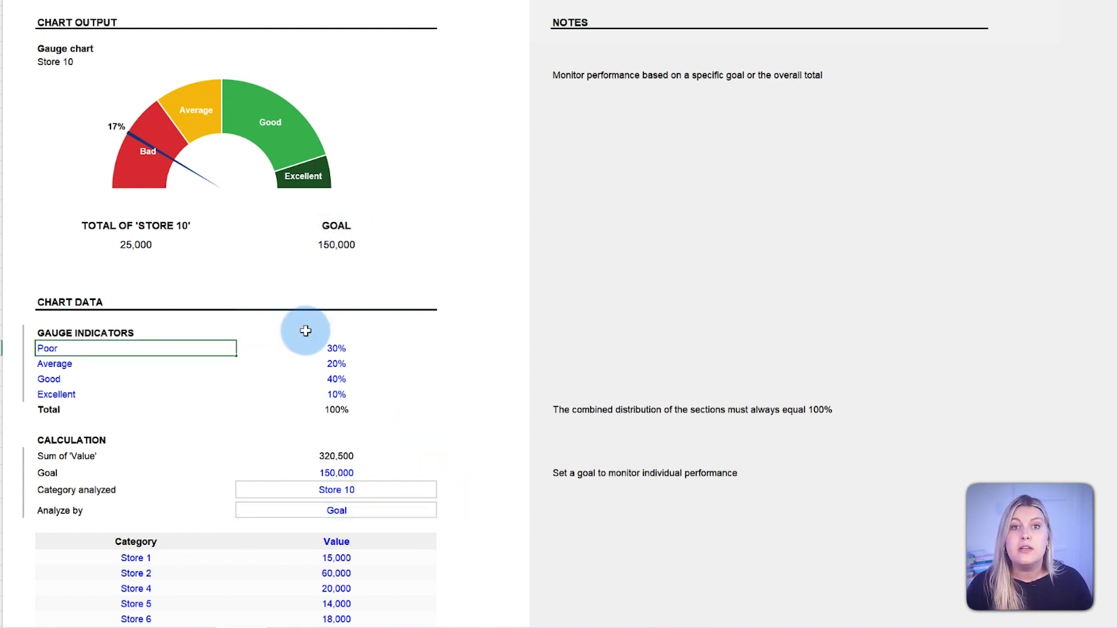
key(Return)
text(Medium)
key(Return)
text(Nice)
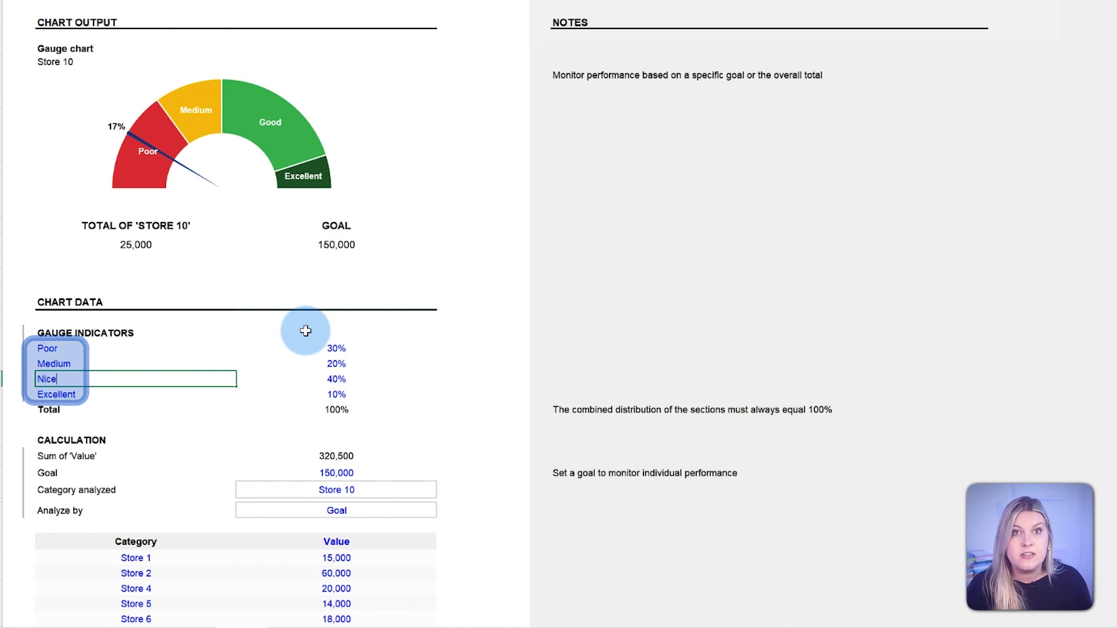
key(Return)
Step: Set the Medium section to 10% and the Nice section to 50%
click(374, 364)
text(30)
key(Return)
text(30)
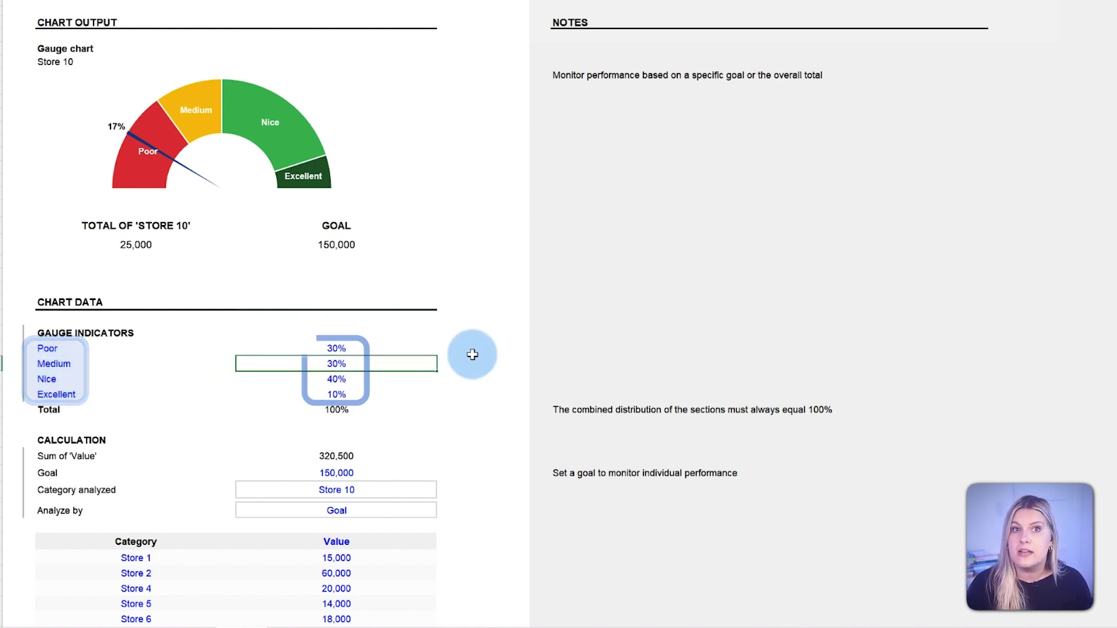
key(Return)
key(Up)
text(50)
key(Up)
text(10)
key(Return)
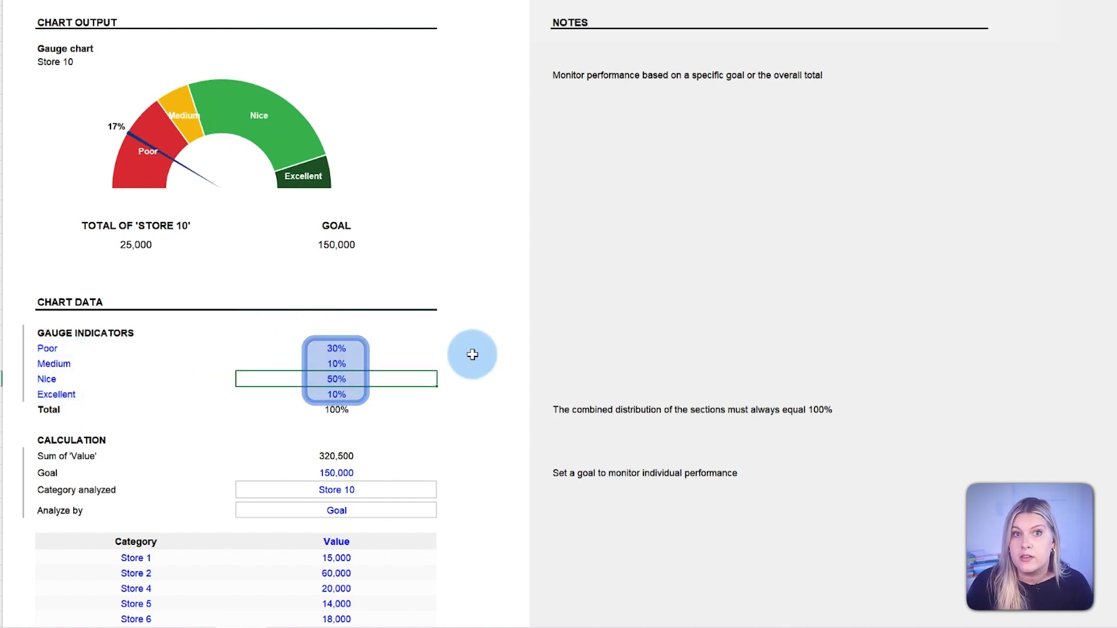
key(Up)
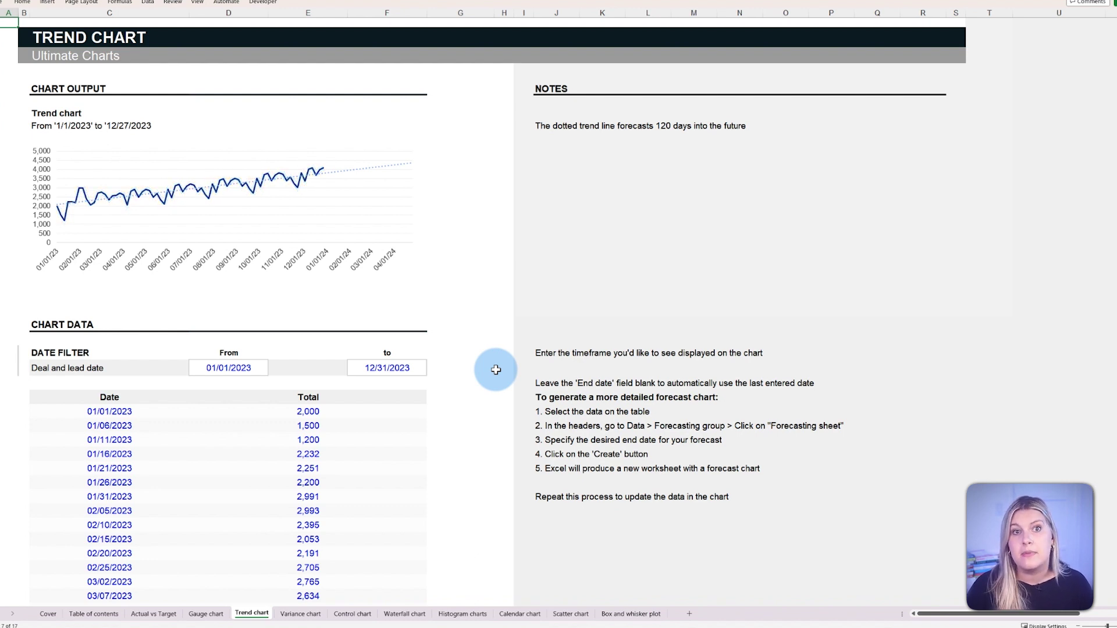
Step: Enter totals 3,000, 2,500, 2,200 and 4,000 for the first four Trend chart dates
click(386, 411)
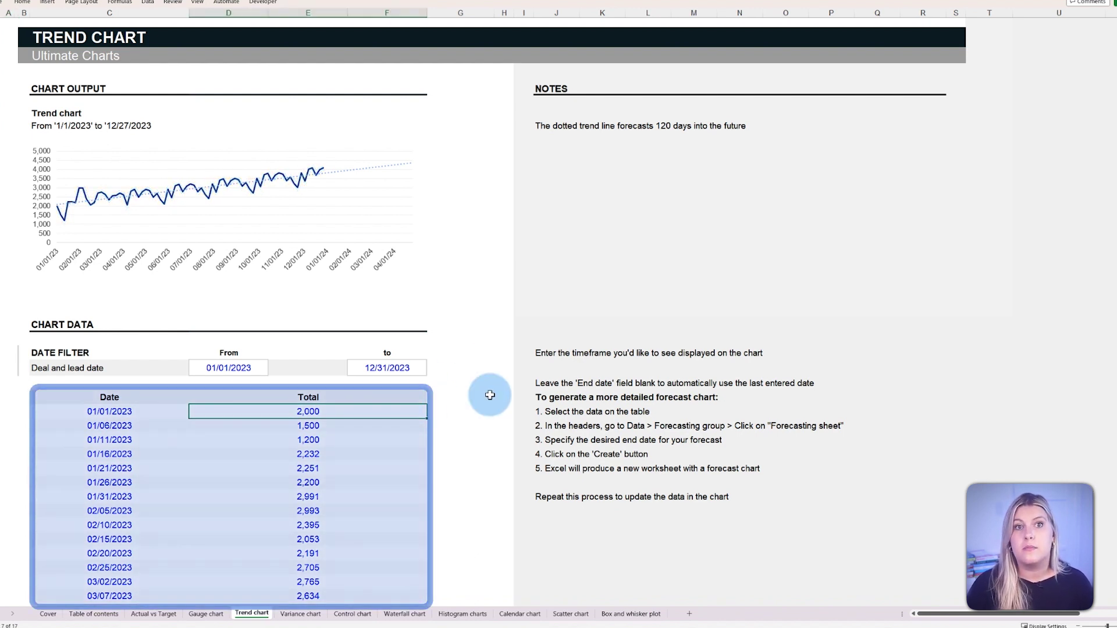
key(Return)
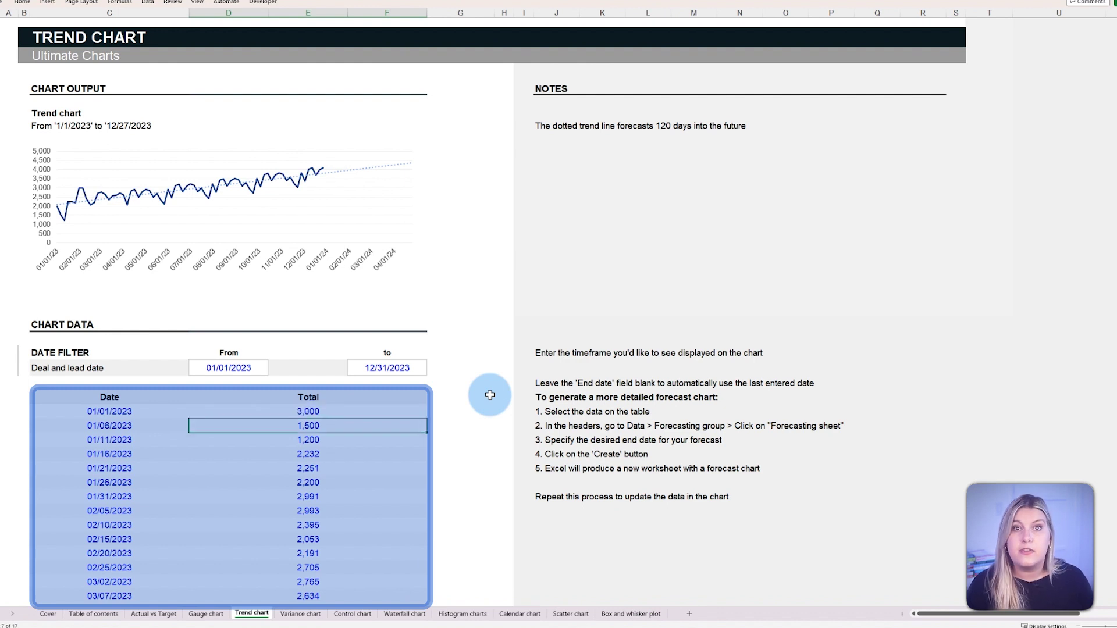
text(2500)
key(Return)
text(2200)
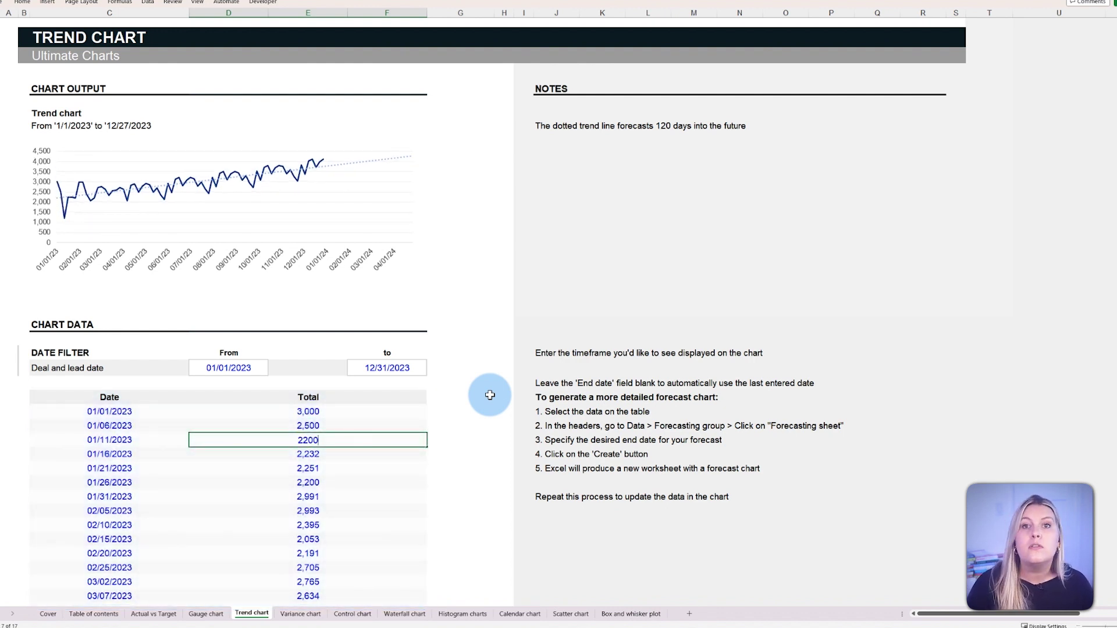
key(Return)
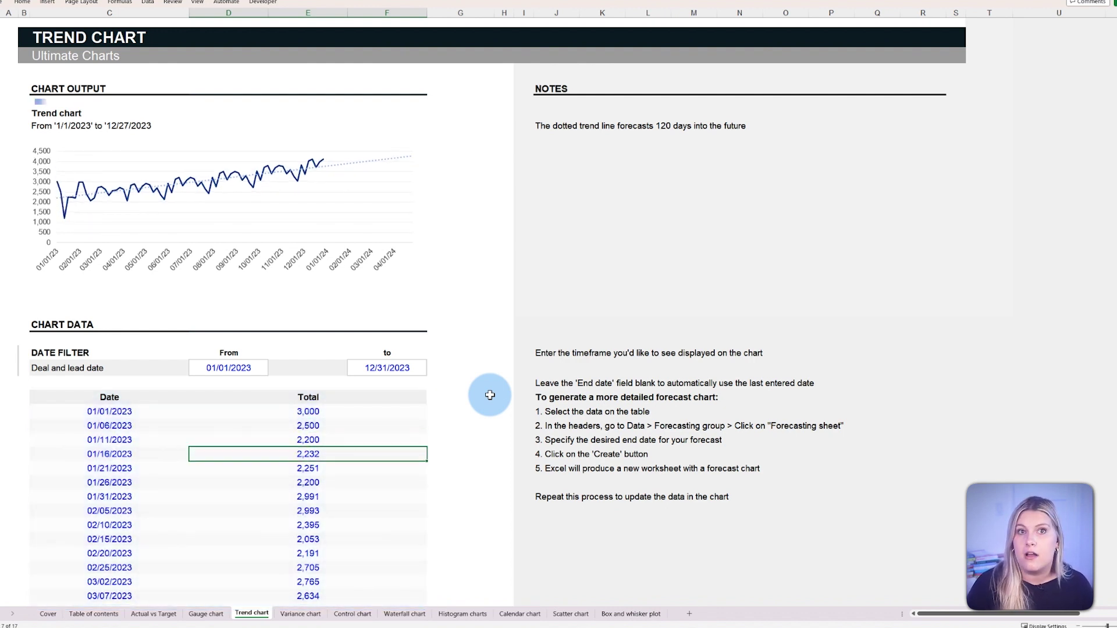
text(4000)
key(Return)
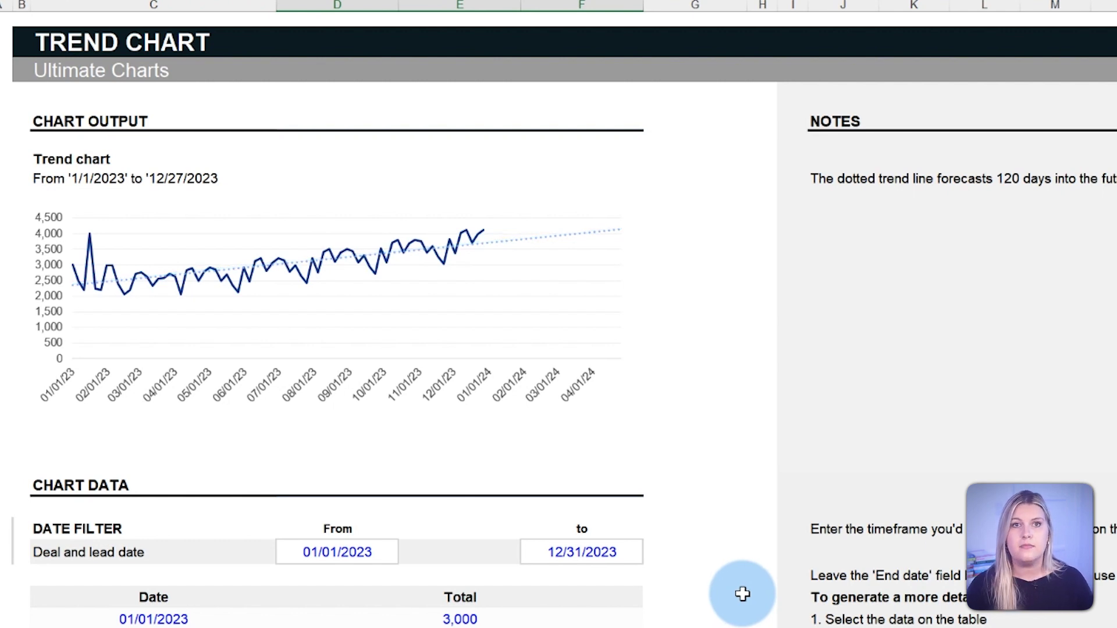
Step: Limit the trend filter's end date to 01/03/2023, then restore it to 31/12/2023
click(608, 514)
text(01/)
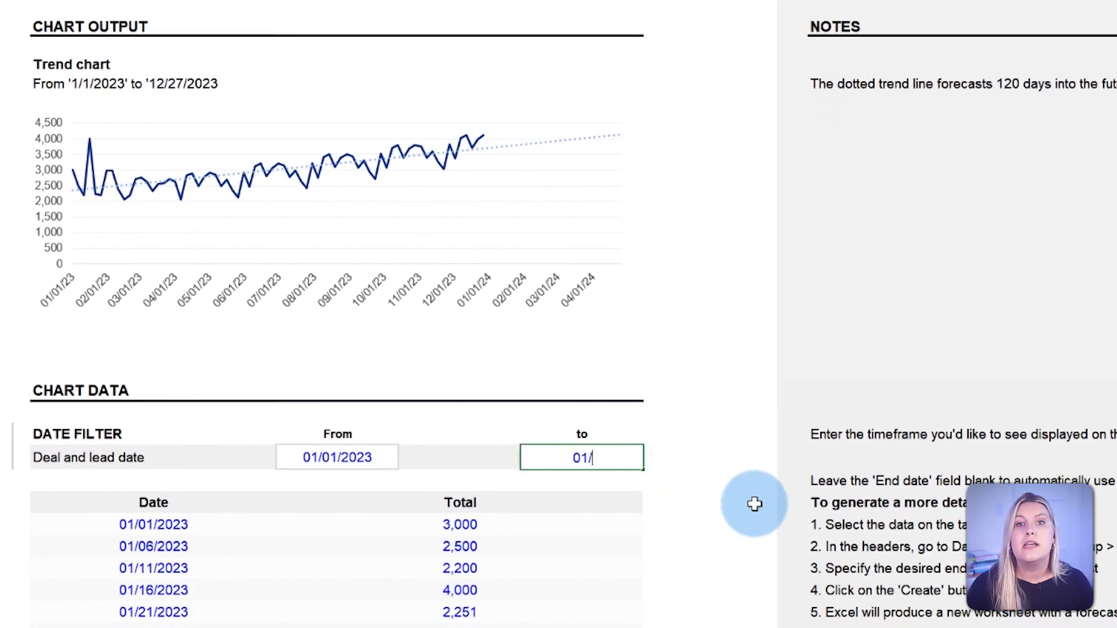
text(03/2023)
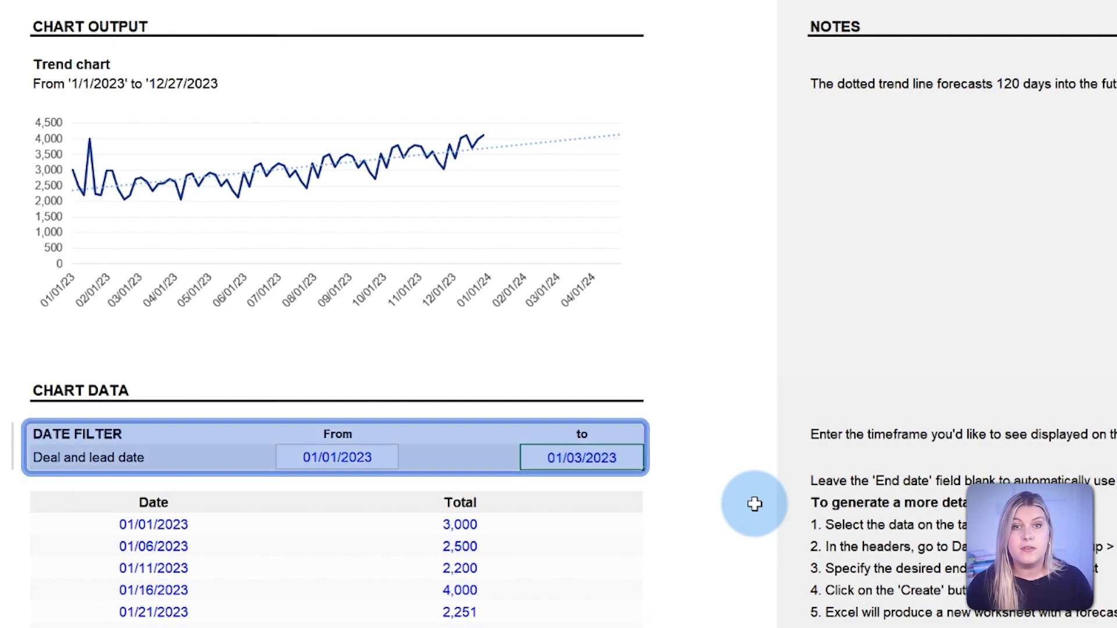
key(Return)
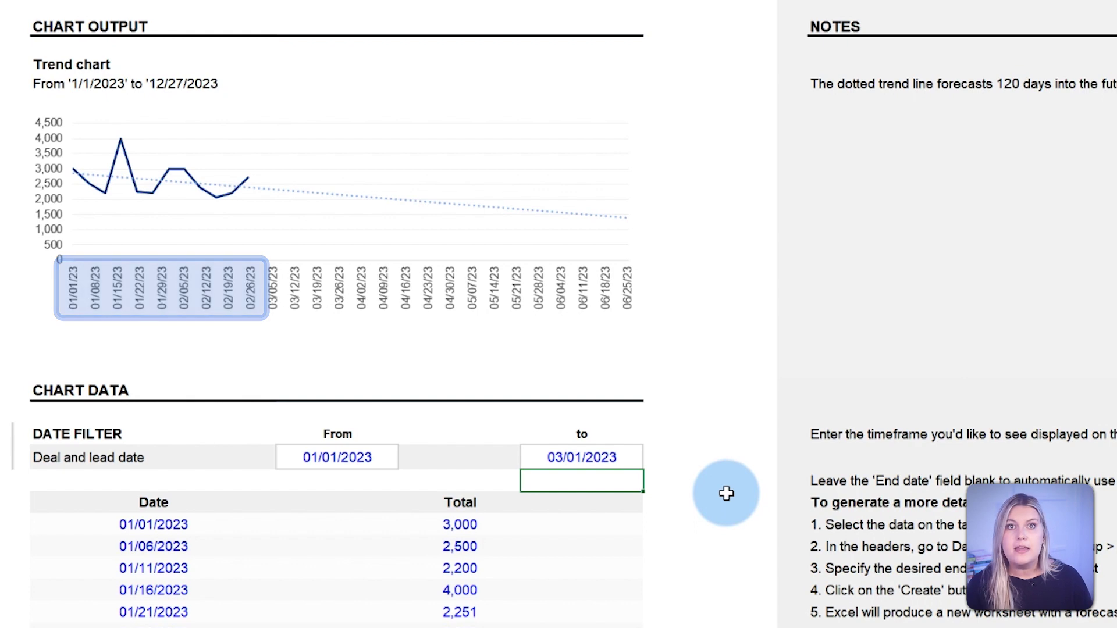
key(Up)
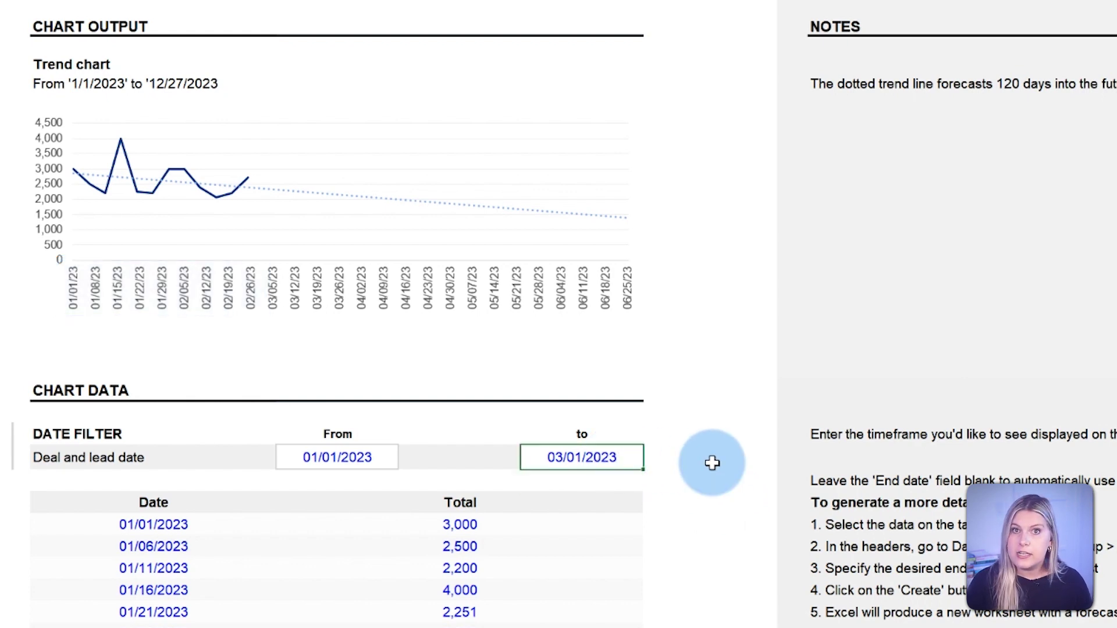
text(31/12/2023)
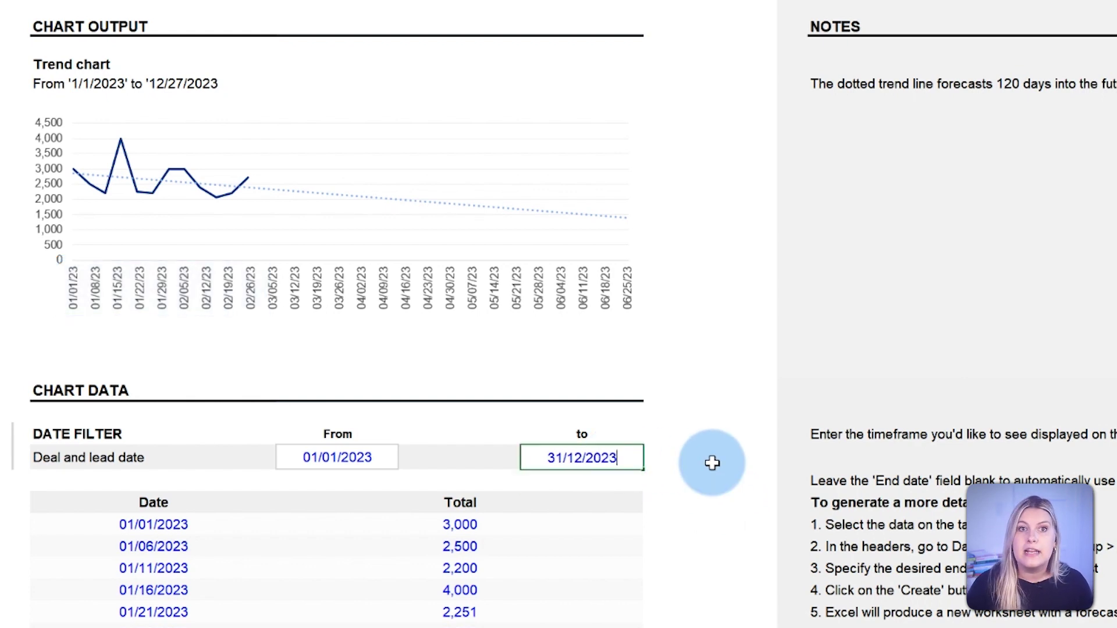
key(Return)
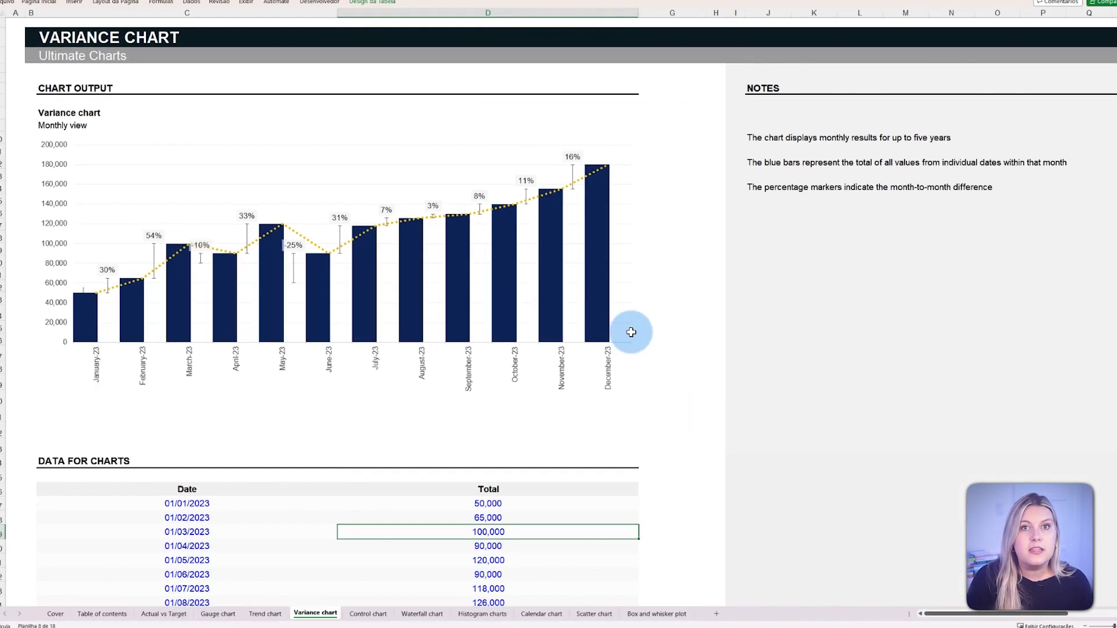
Step: Select the Variance chart's monthly total bars and its 8% month-to-month label
click(782, 391)
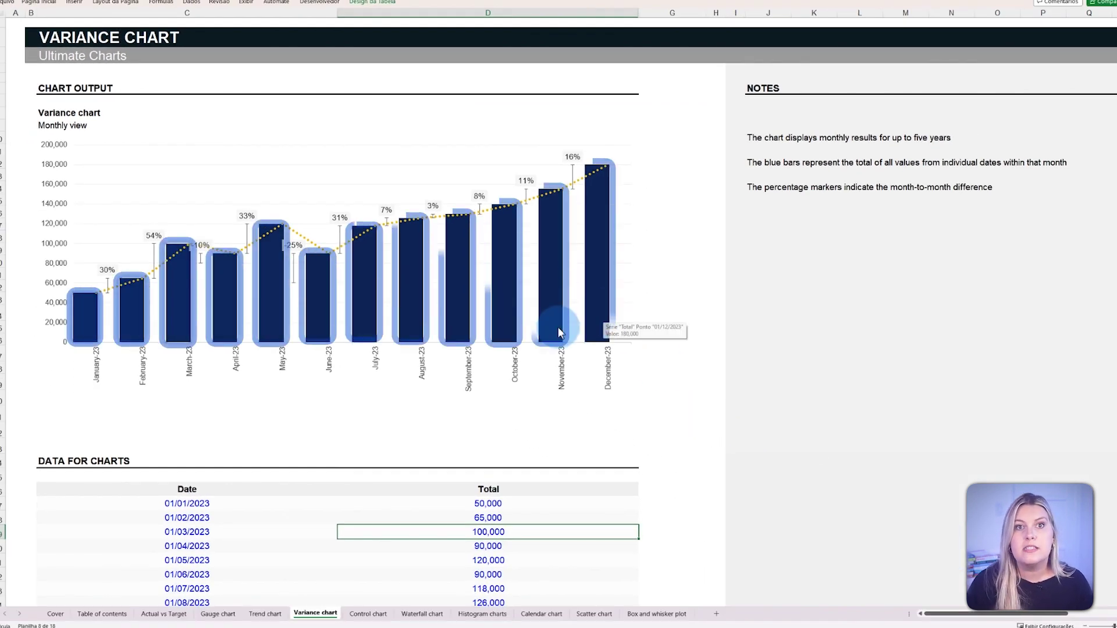
click(484, 196)
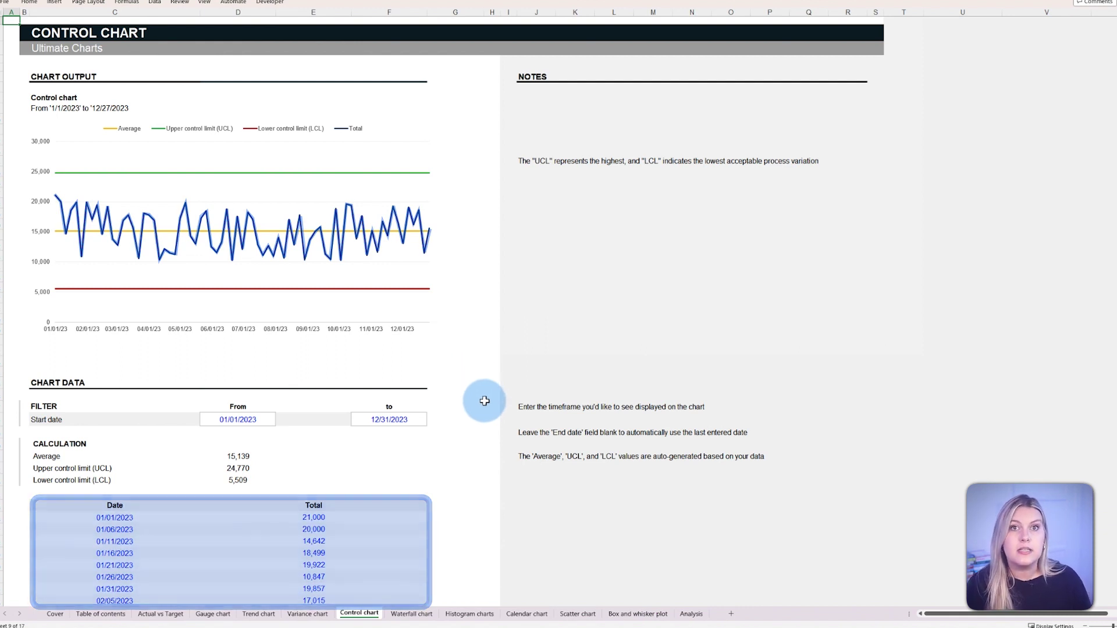
Step: Enter 26,000 in the 01/11/2023 Total, then change it to 15,000
click(387, 541)
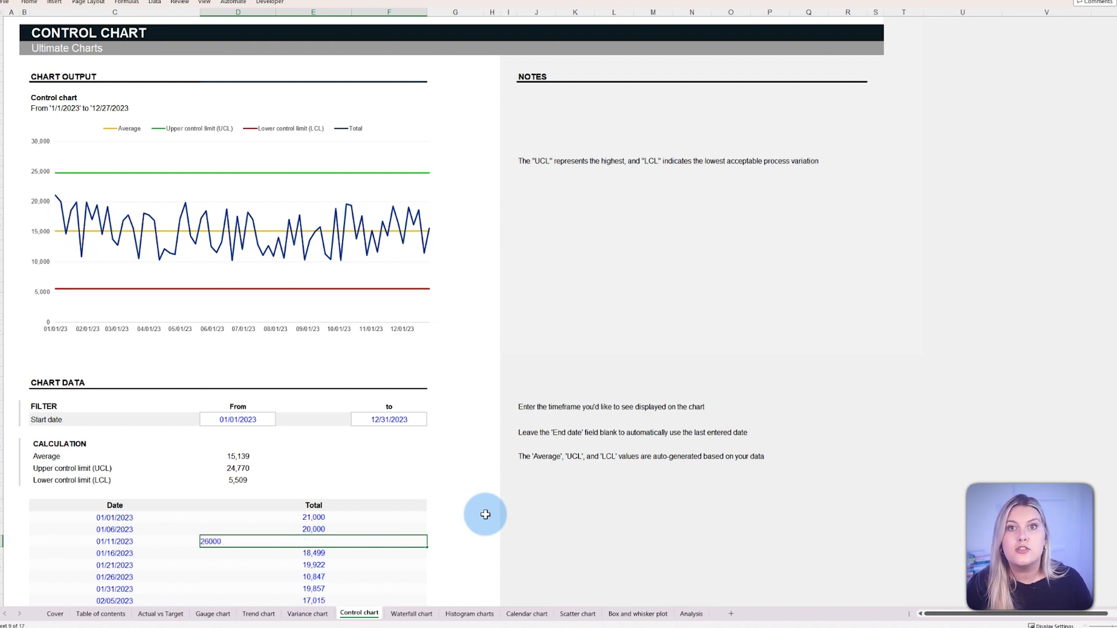
key(Return)
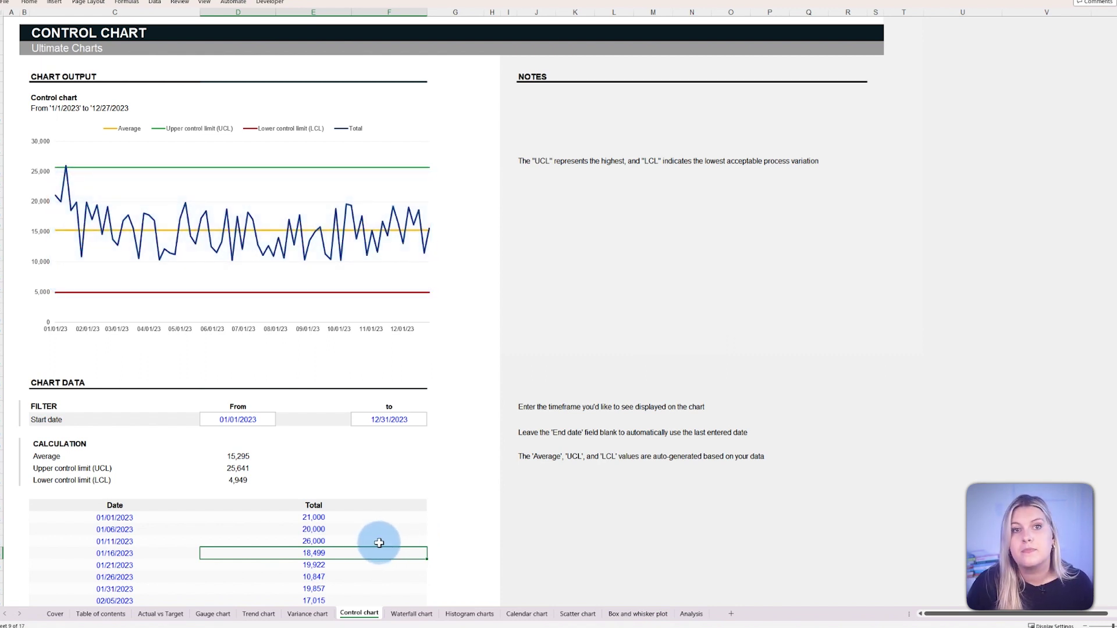
click(391, 540)
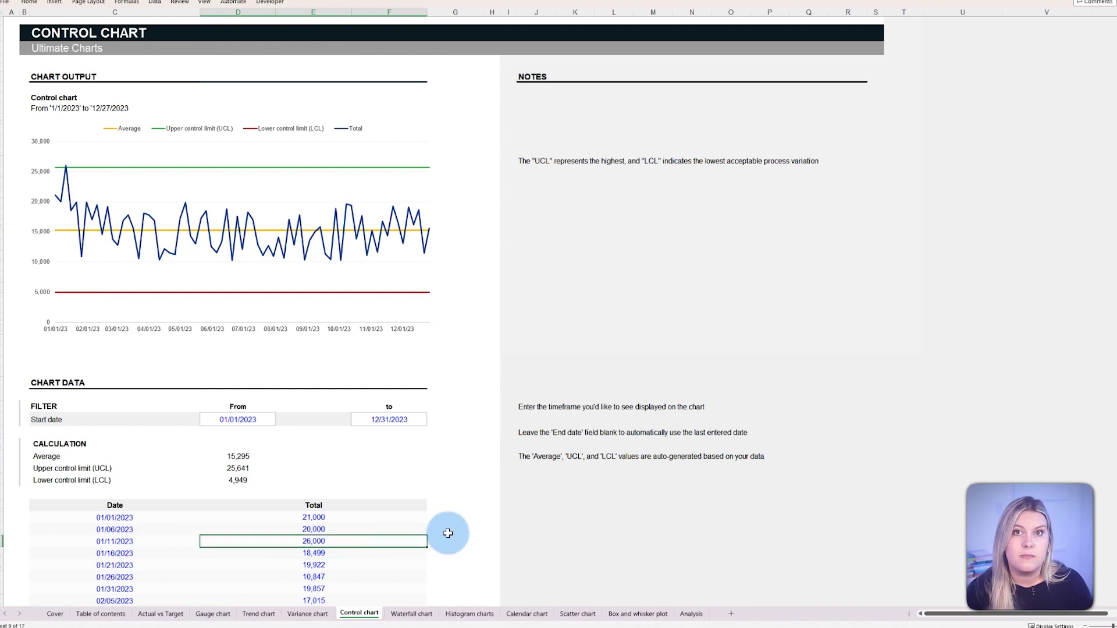
text(15,000)
key(Return)
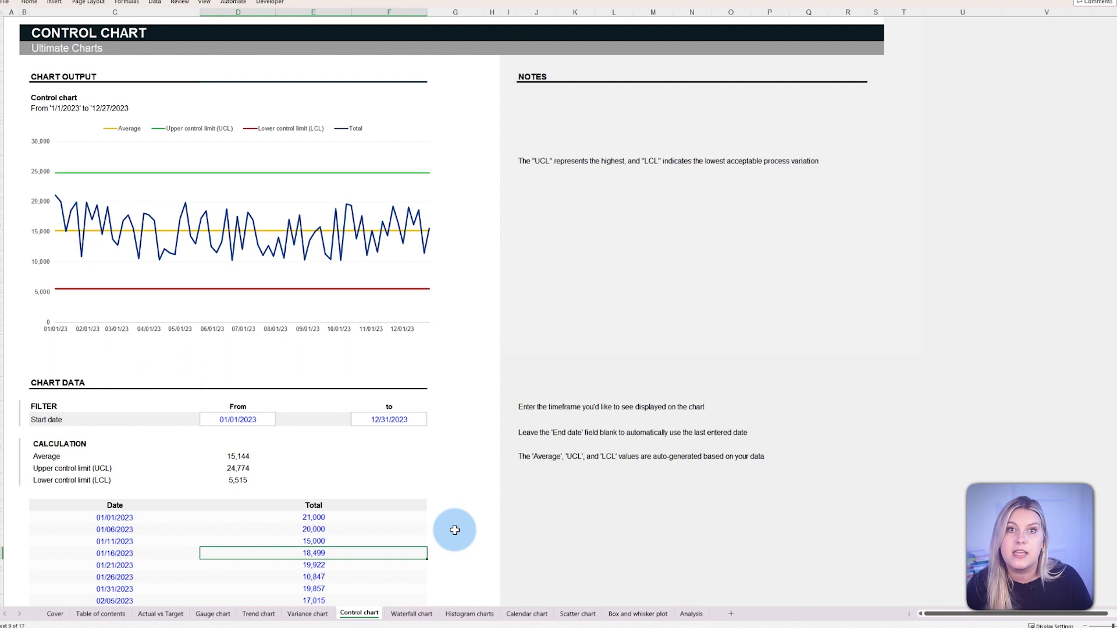
Step: Set the 01/21/2023 Total to 25,000 and the 01/26/2023 Total to 15,000
key(Return)
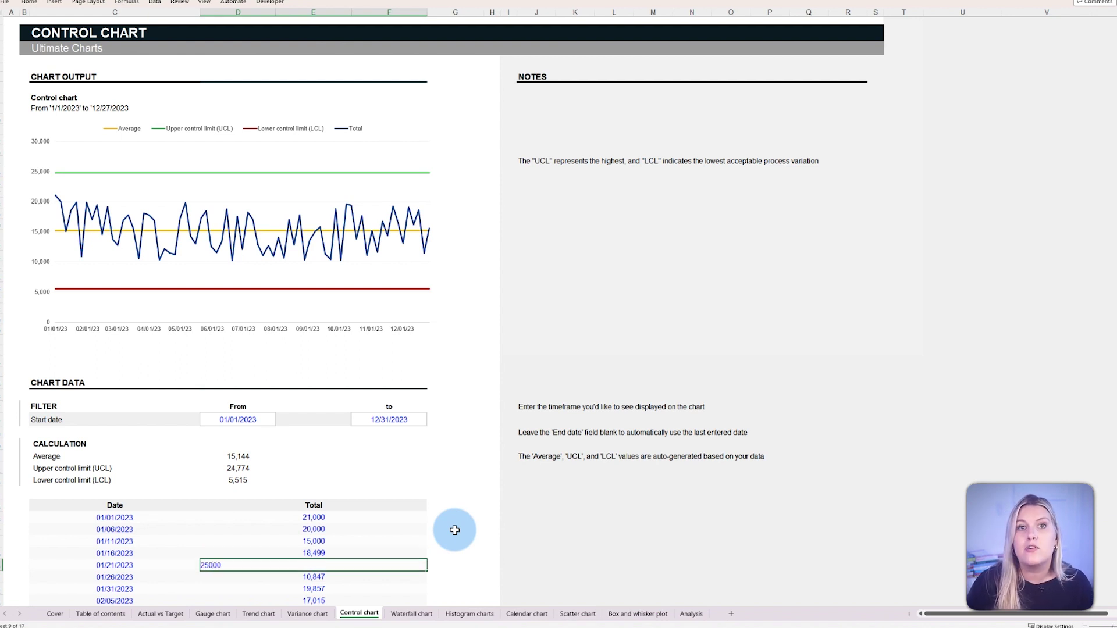
key(Return)
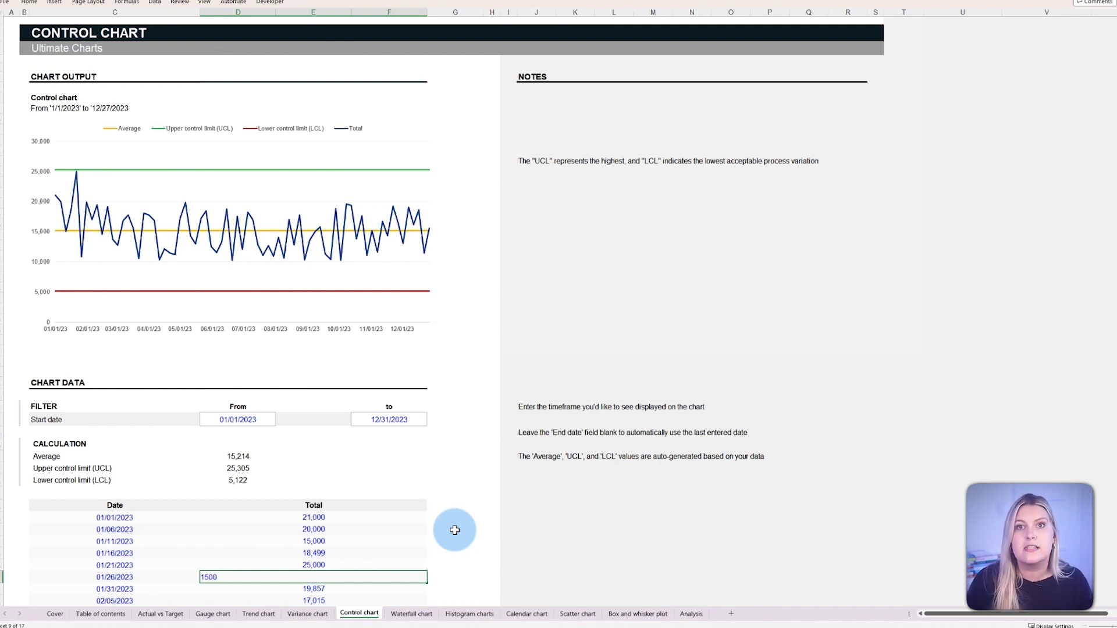
text(15000)
key(Return)
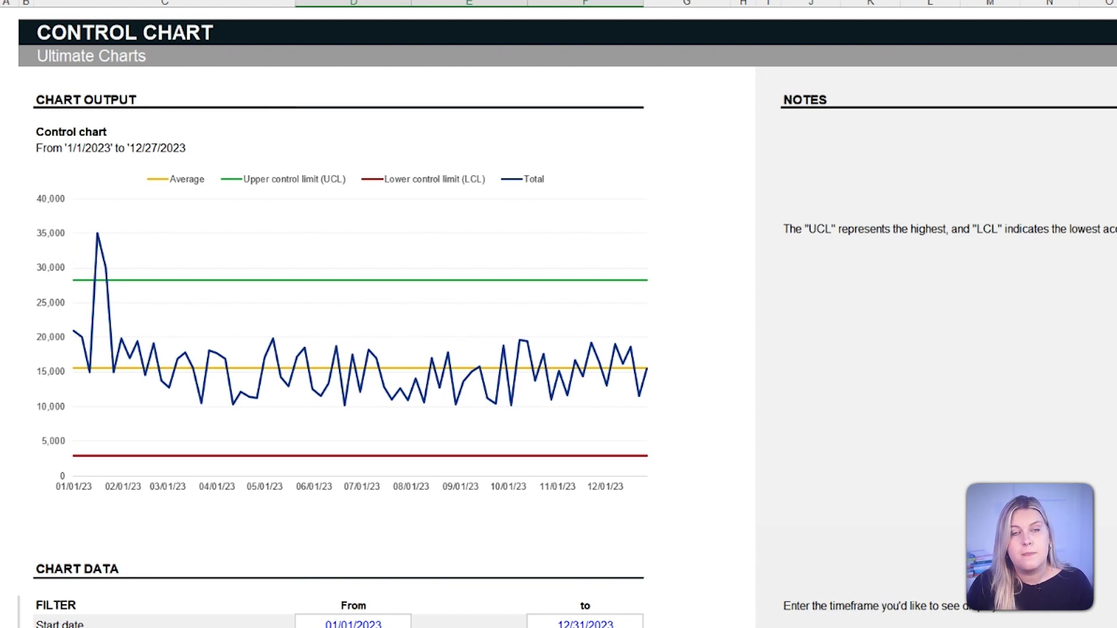
Step: Change the filter's end date to 07/01/2023 so the chart covers January–June 2023
click(586, 623)
text(01)
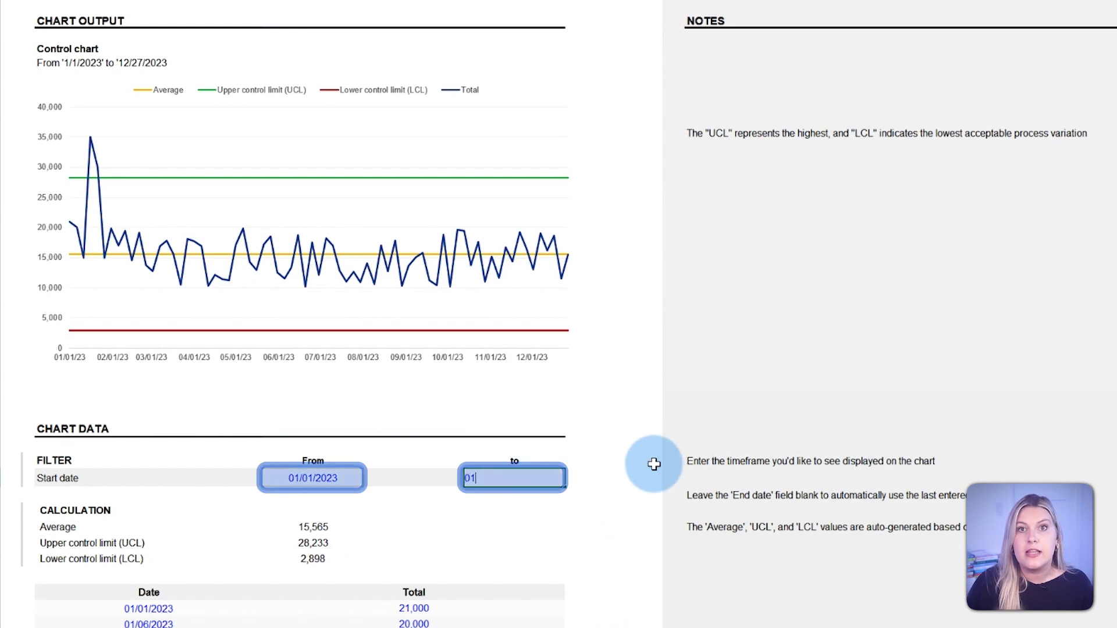
text(07/01)
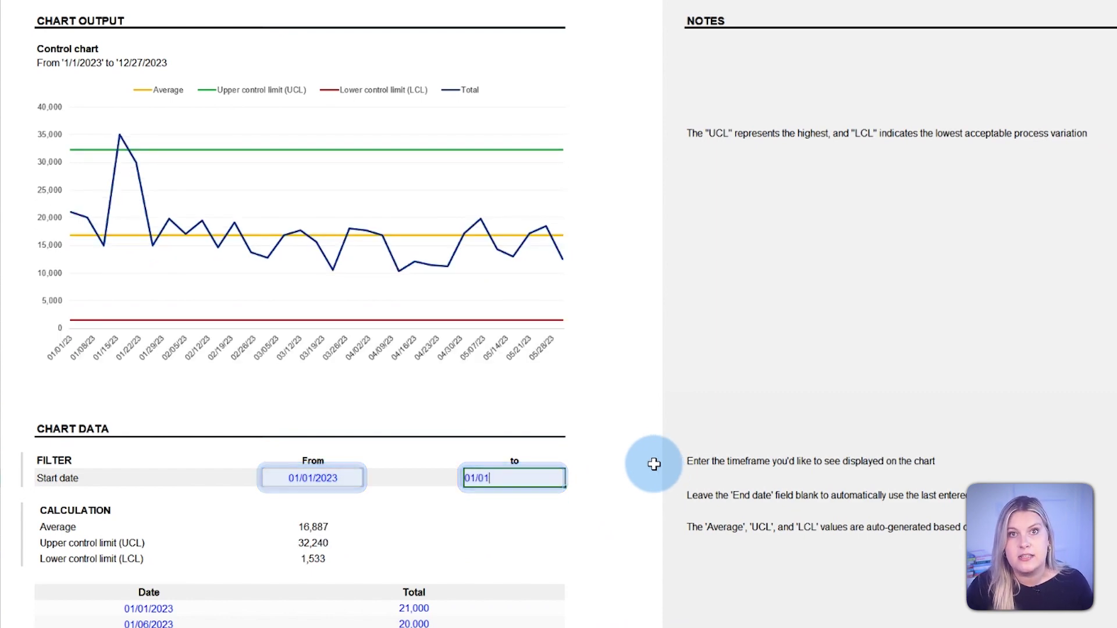
key(Return)
key(Return)
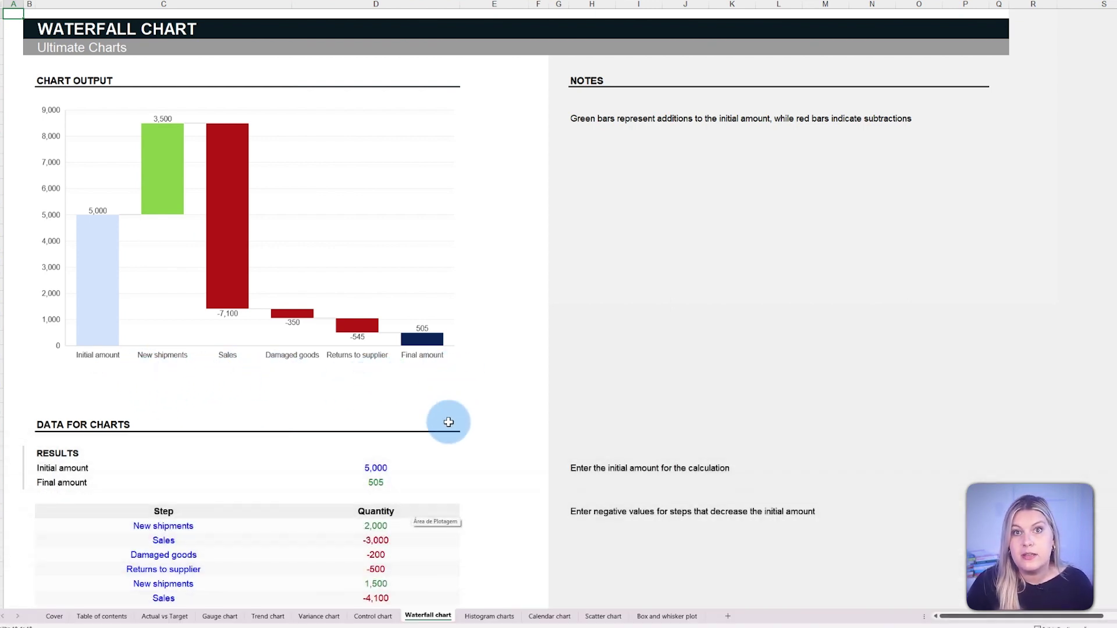
Step: Try Initial amounts of 35,000, 3,500 and 4,000, finishing at 5,000 for a 2,605 final bar
click(372, 465)
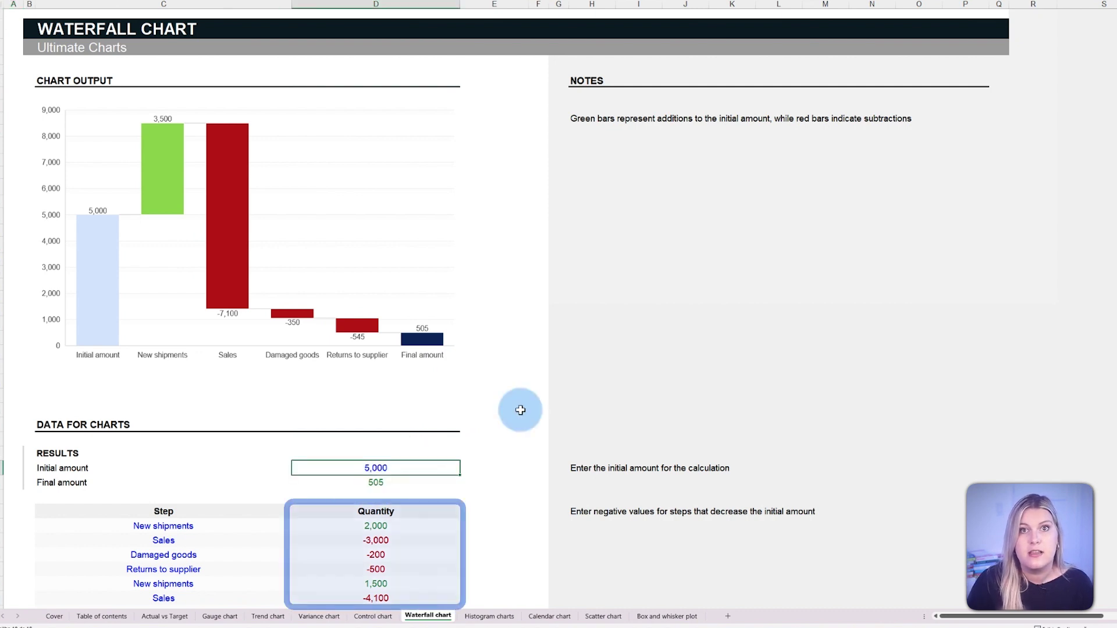
text(35)
key(Return)
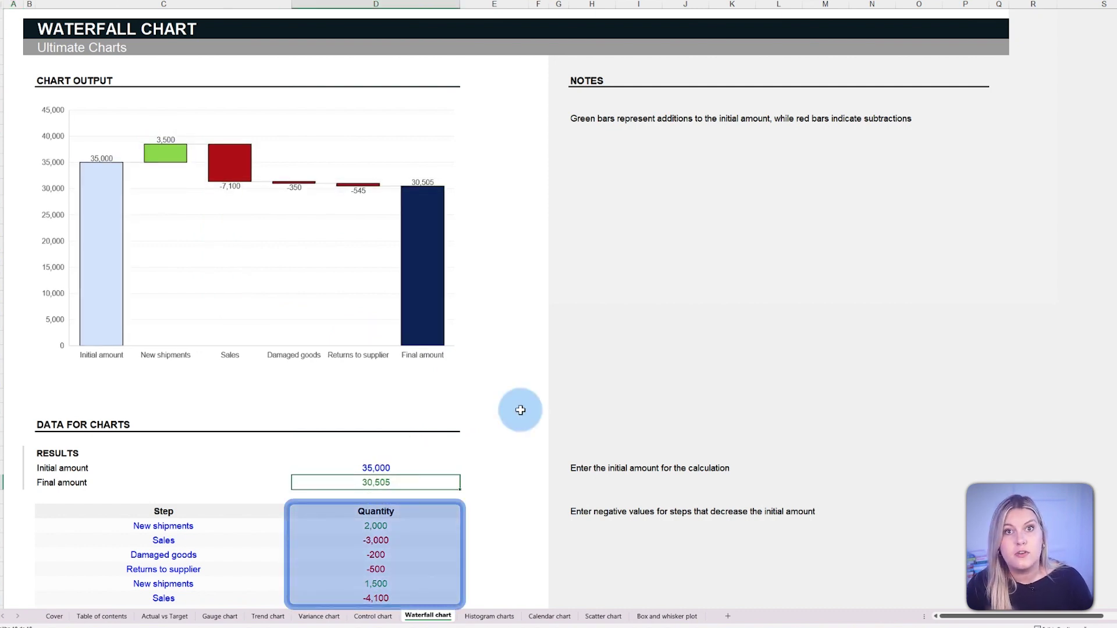
text(3,)
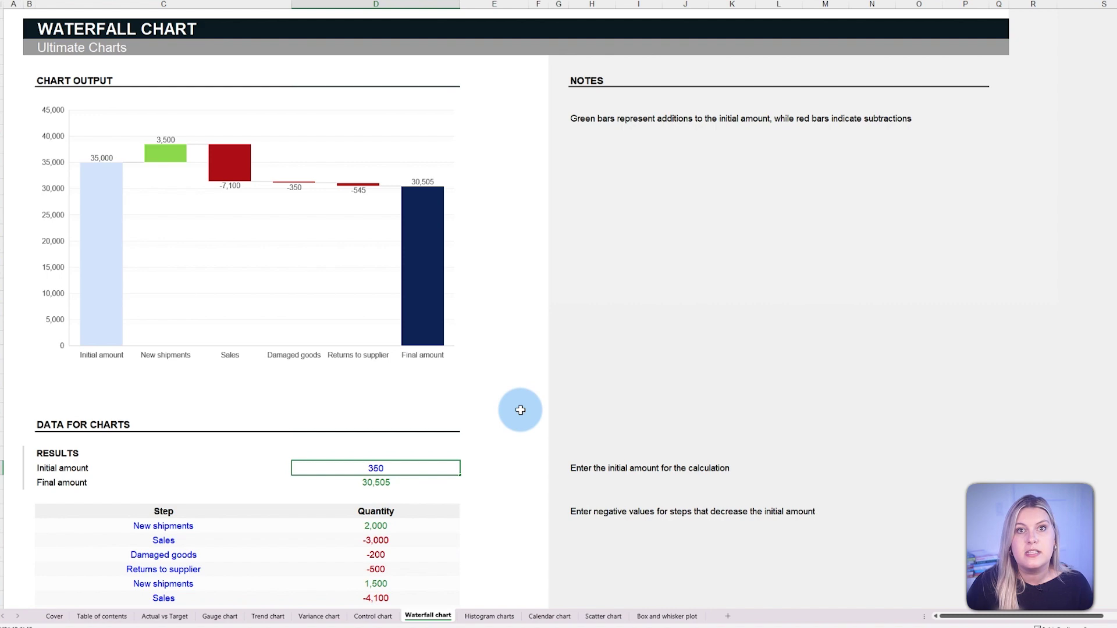
text(500)
key(Return)
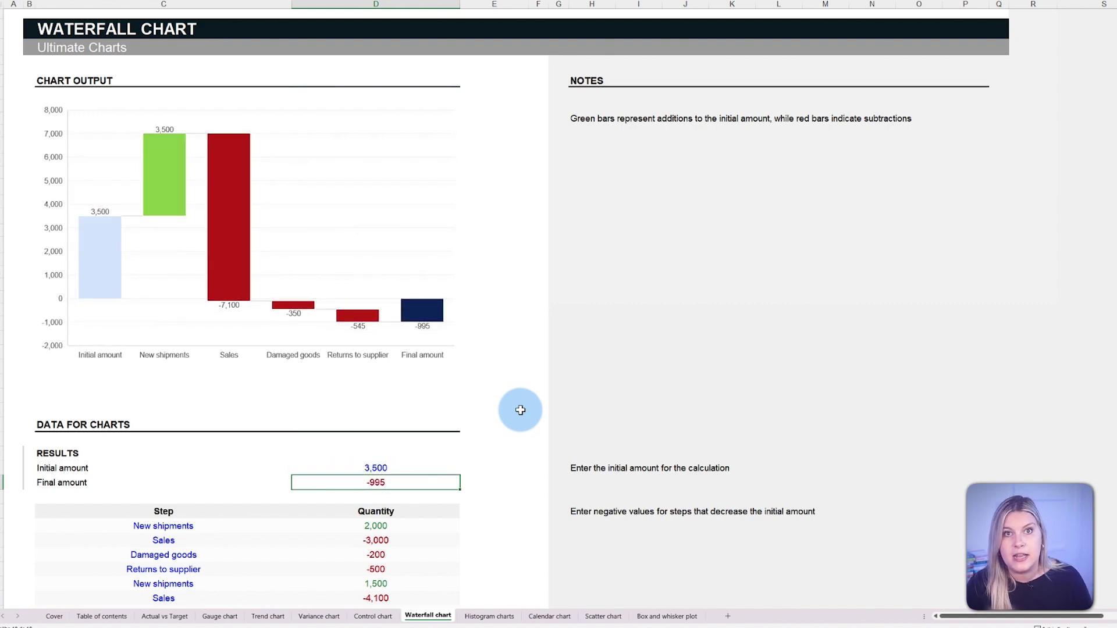
key(Up)
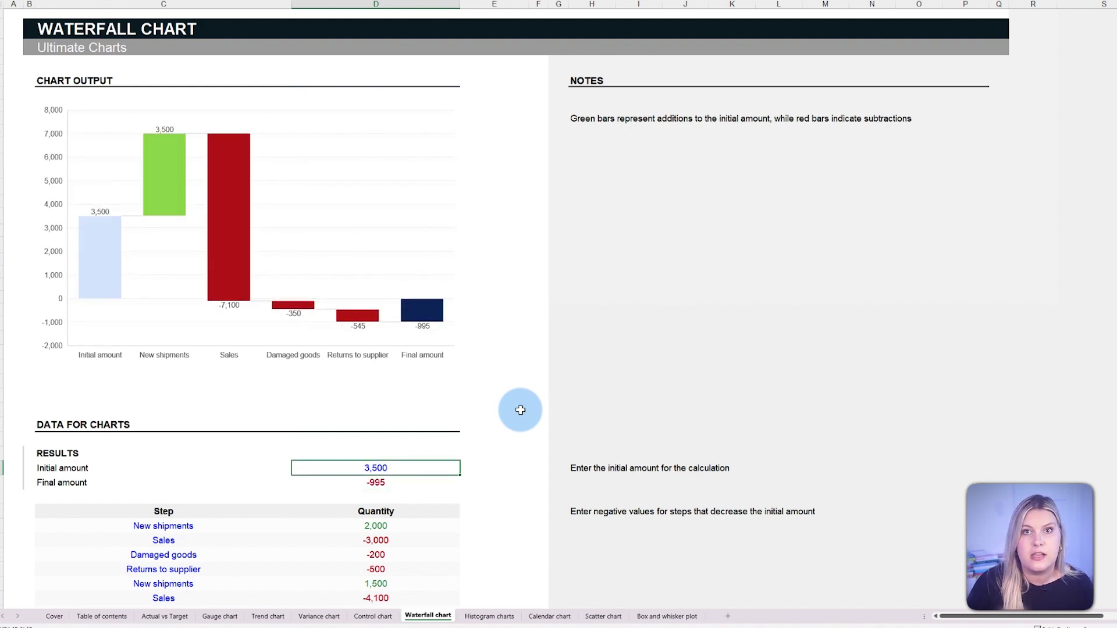
text(4,0)
text(000)
key(Return)
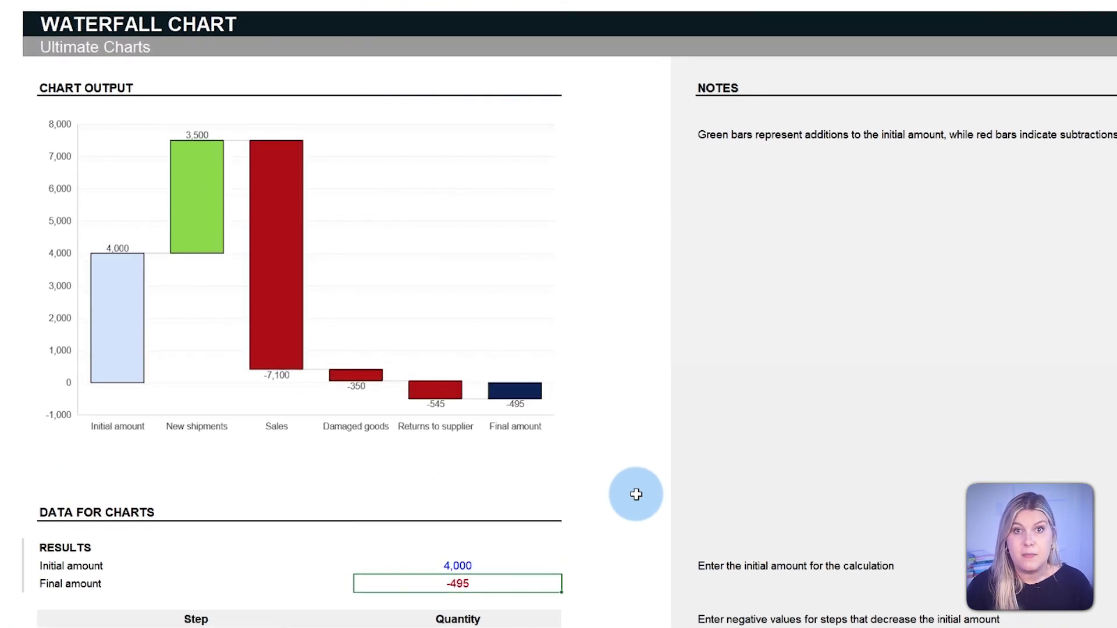
key(Up)
text(4000)
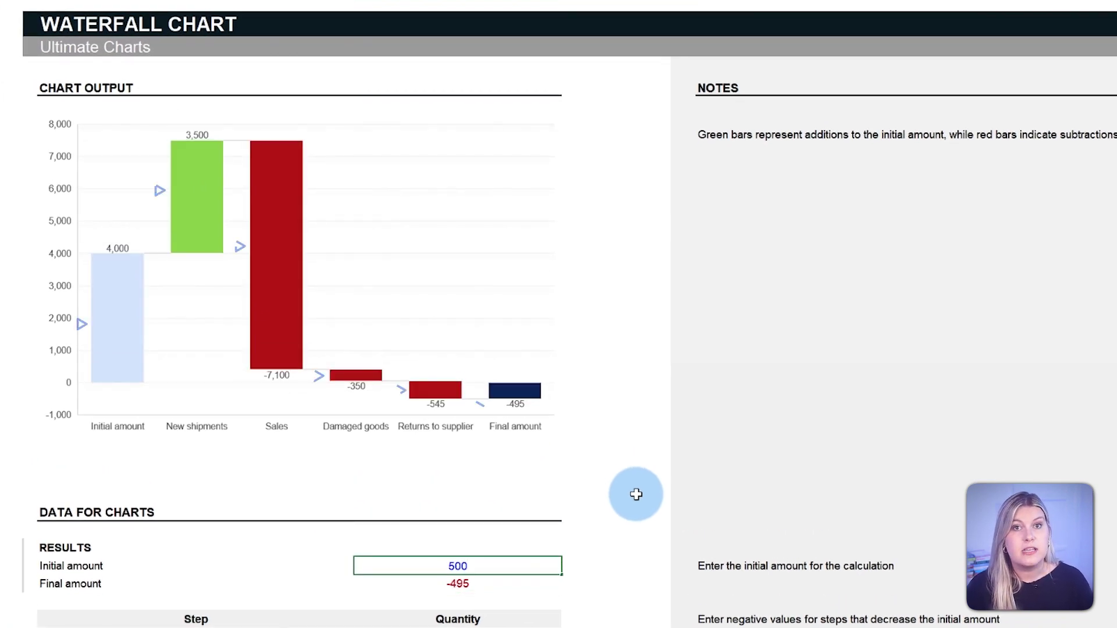
text(0)
key(Return)
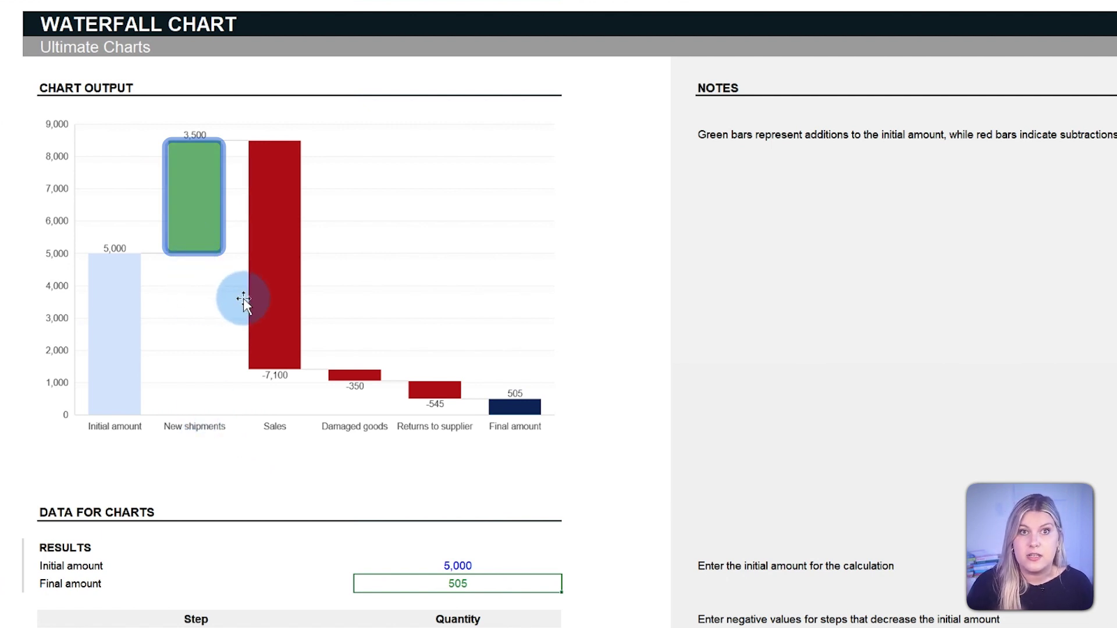
click(632, 489)
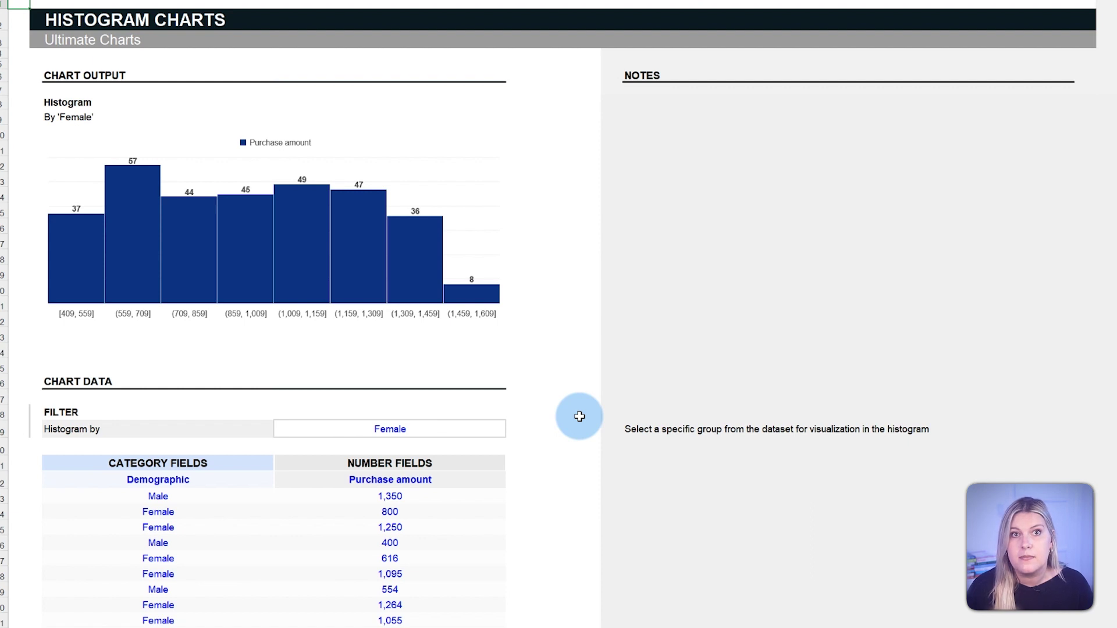
Step: Switch the Histogram by filter to All, then Male, then back to All
click(498, 429)
click(507, 434)
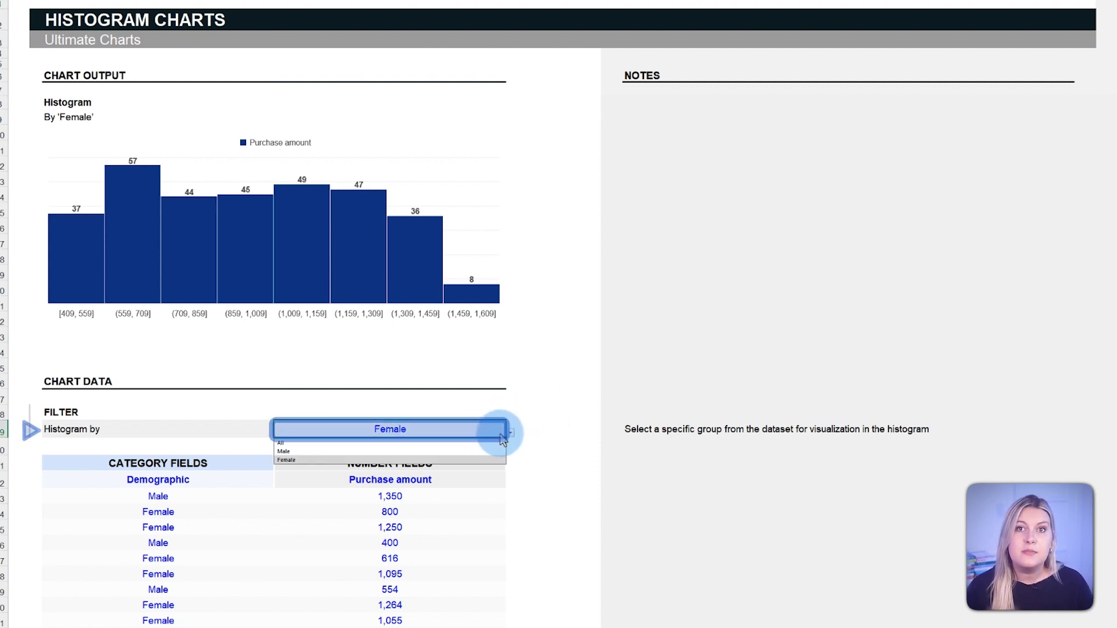
click(494, 442)
click(511, 432)
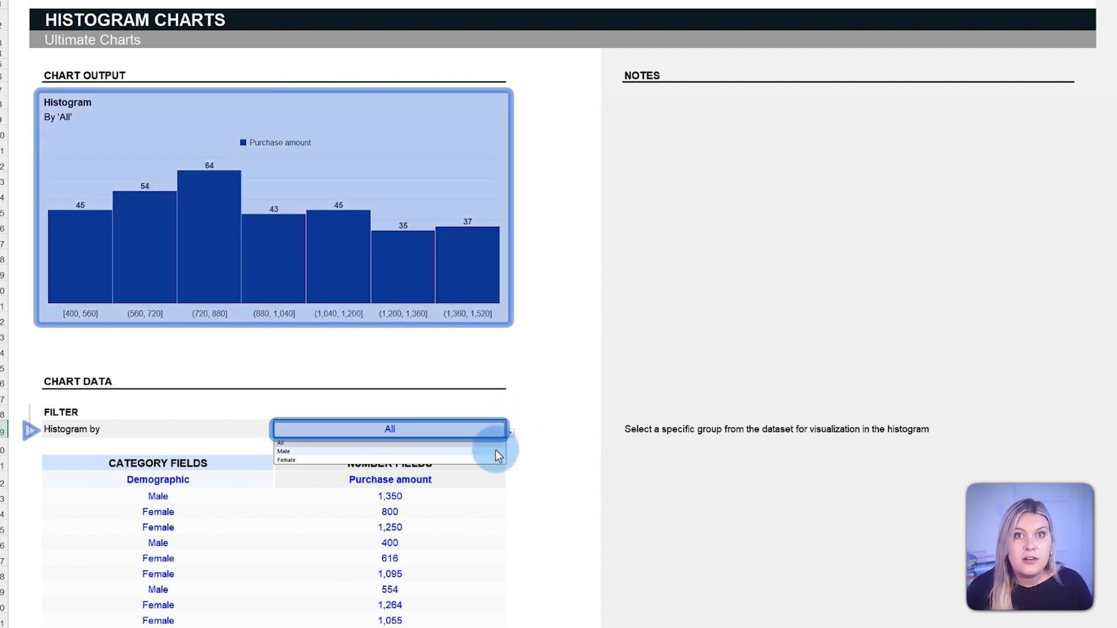
click(496, 452)
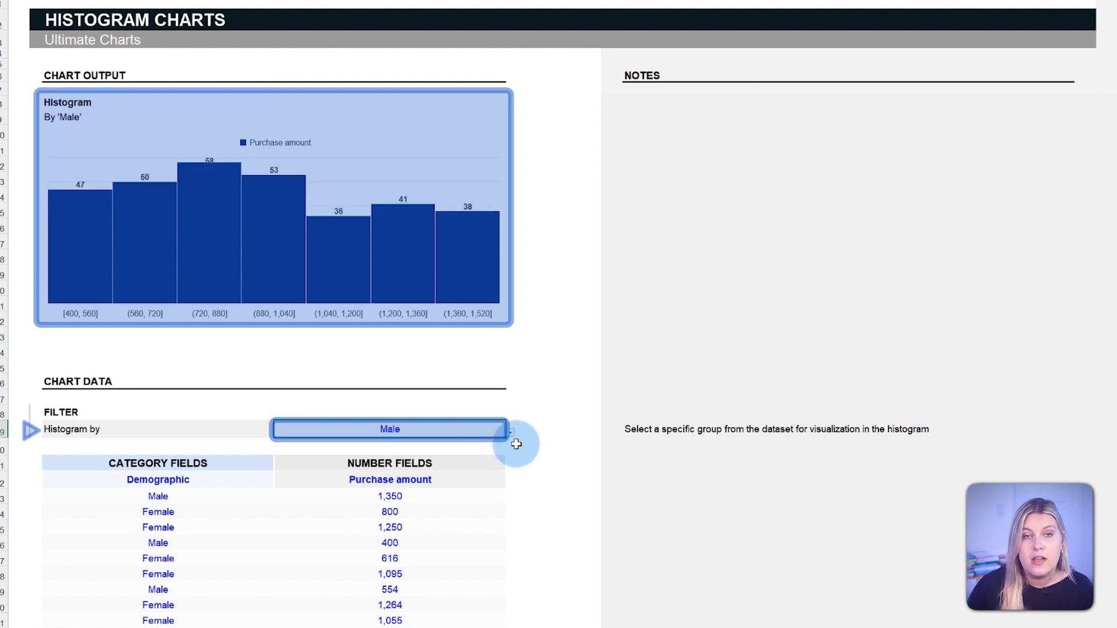
click(510, 432)
click(498, 442)
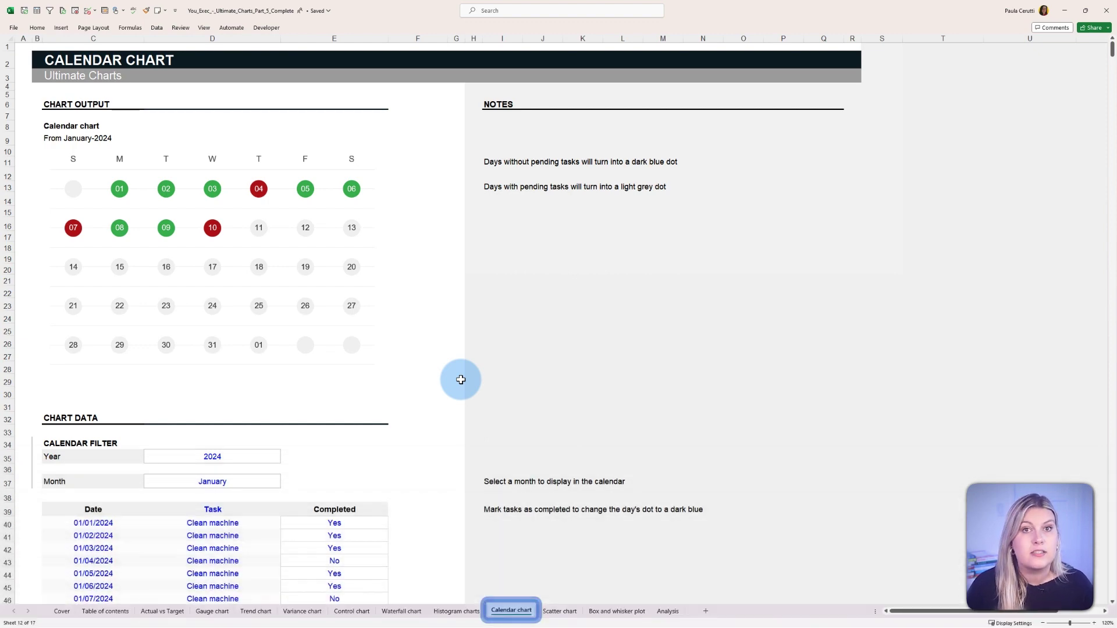
click(276, 482)
click(284, 482)
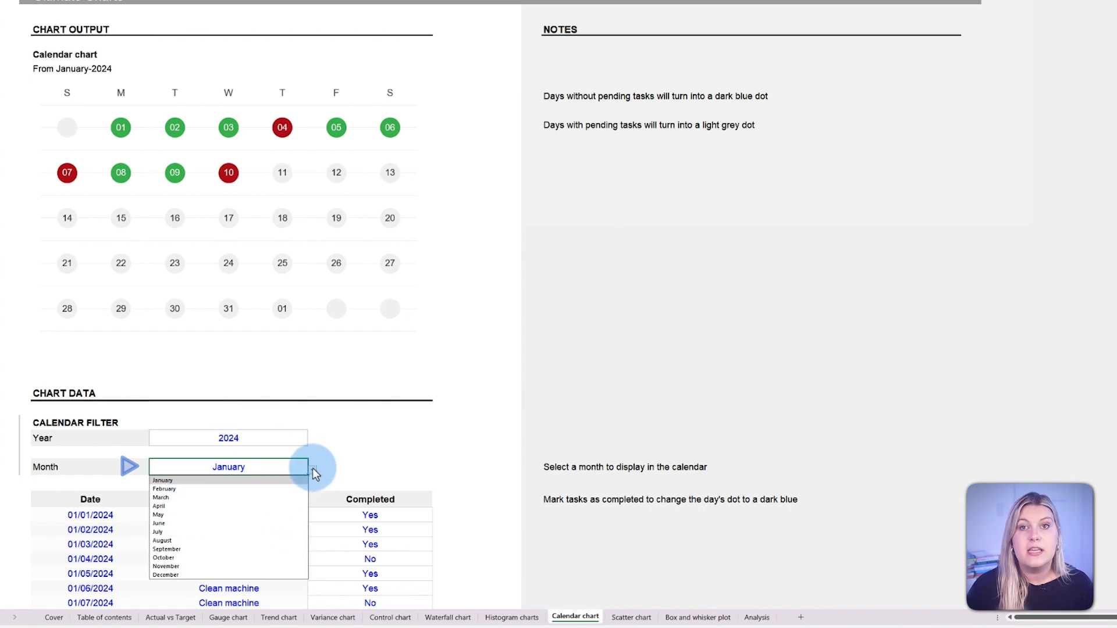
click(312, 468)
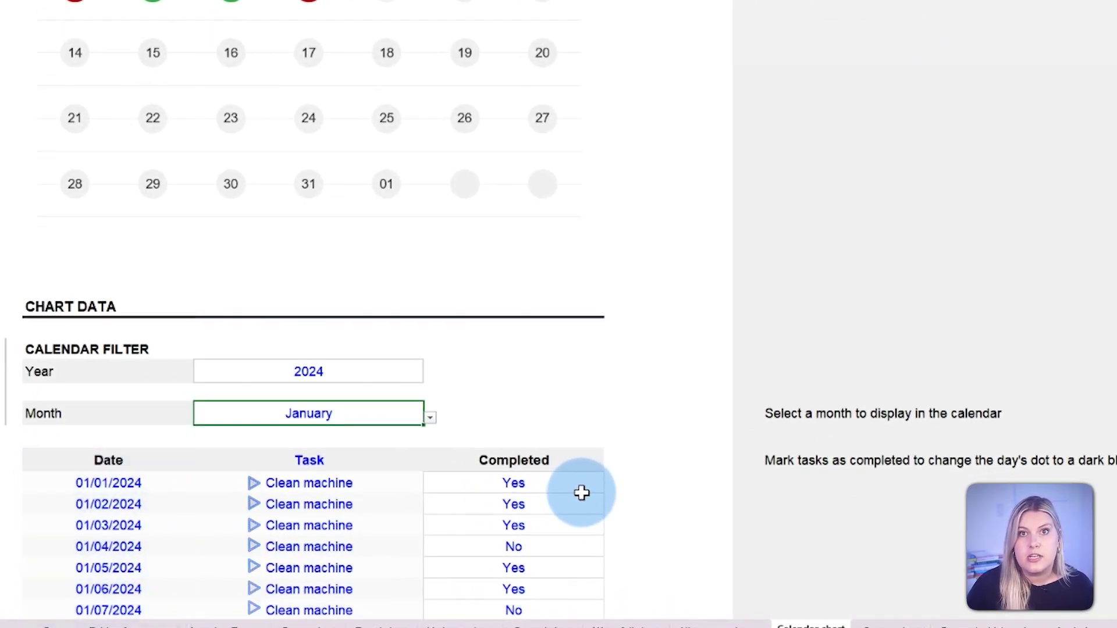
Step: Set the first task to No, then mark the 01/02 task as No
click(568, 486)
text(No)
key(Return)
click(608, 507)
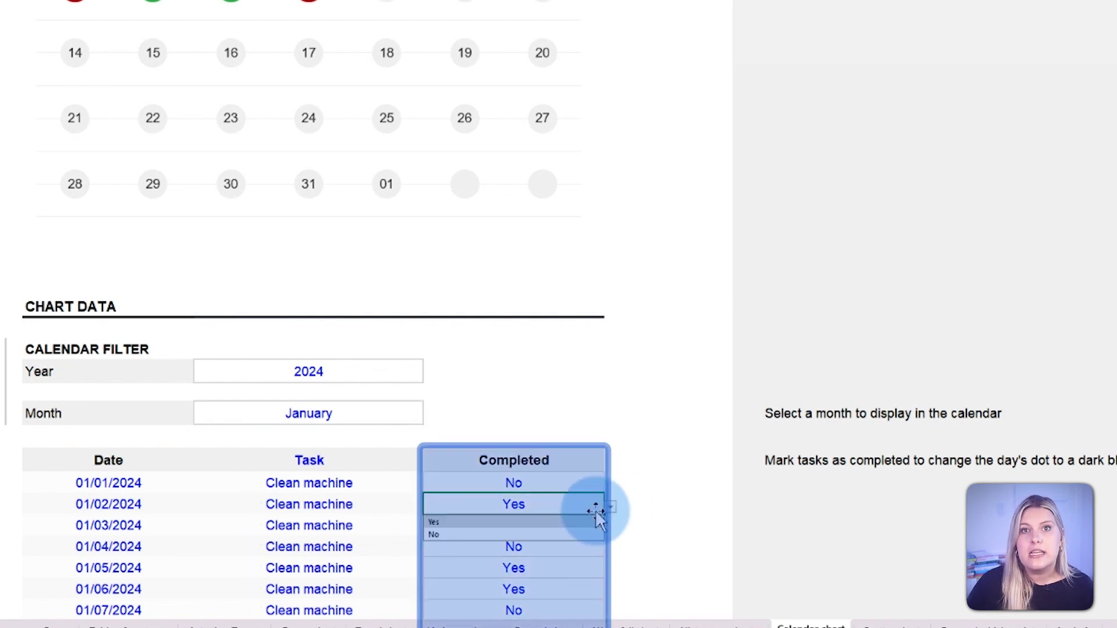
click(582, 534)
click(608, 525)
Step: Restore 01/01 to Yes, keep 01/03 Yes, and mark the 01/06 task as No
click(582, 547)
click(608, 483)
click(582, 496)
click(608, 525)
click(581, 538)
click(608, 590)
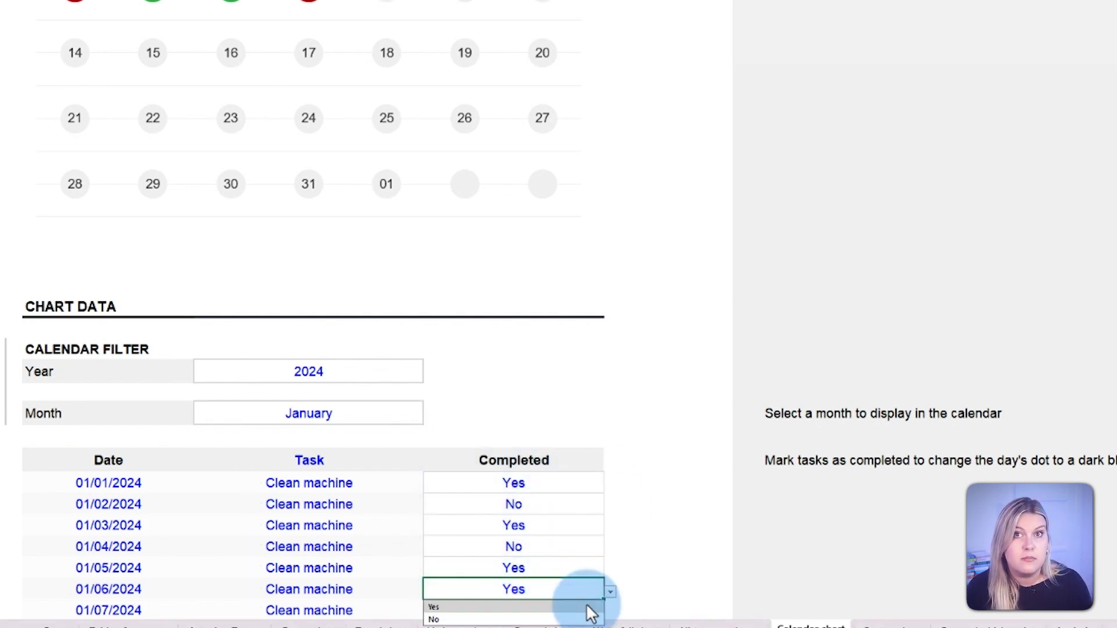
click(584, 619)
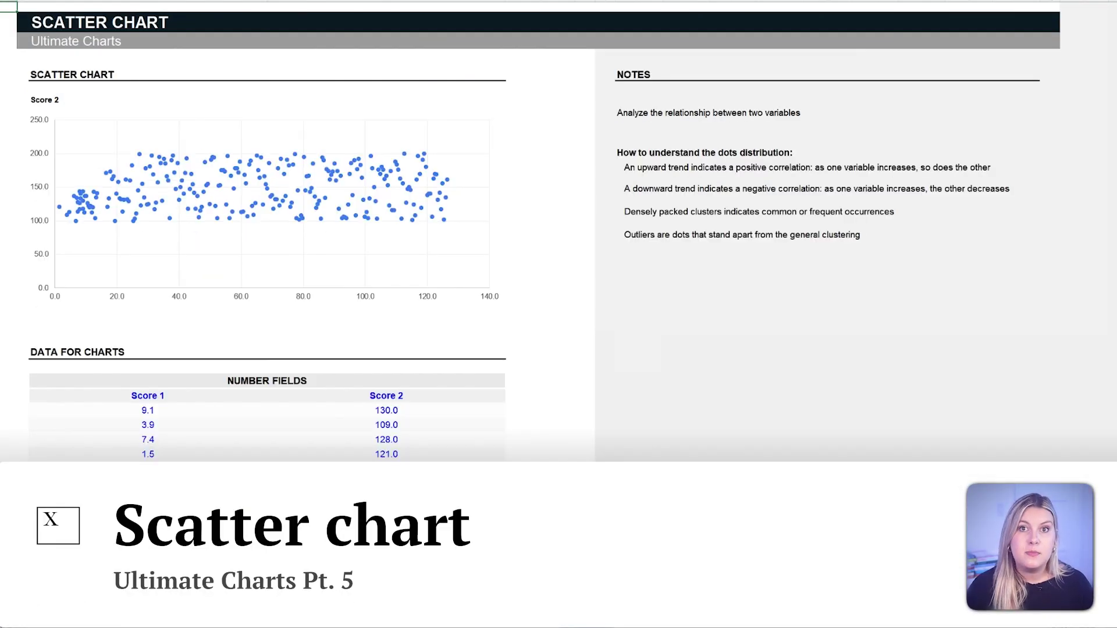
Step: On the Scatter chart sheet, rename the Score 1 heading to 'Product quality'
click(623, 451)
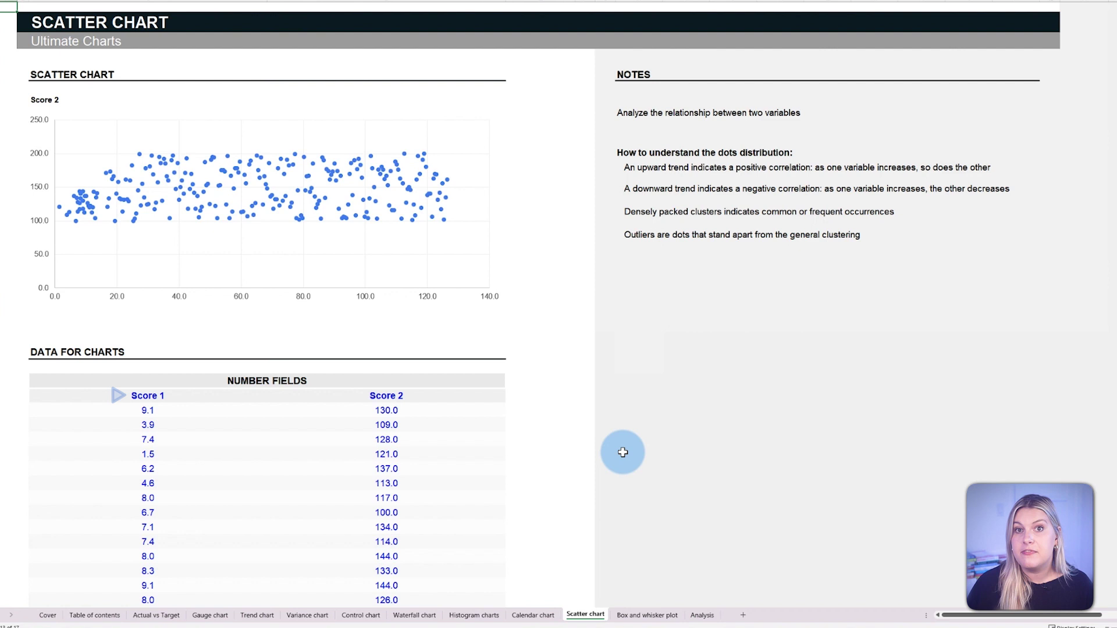
click(187, 394)
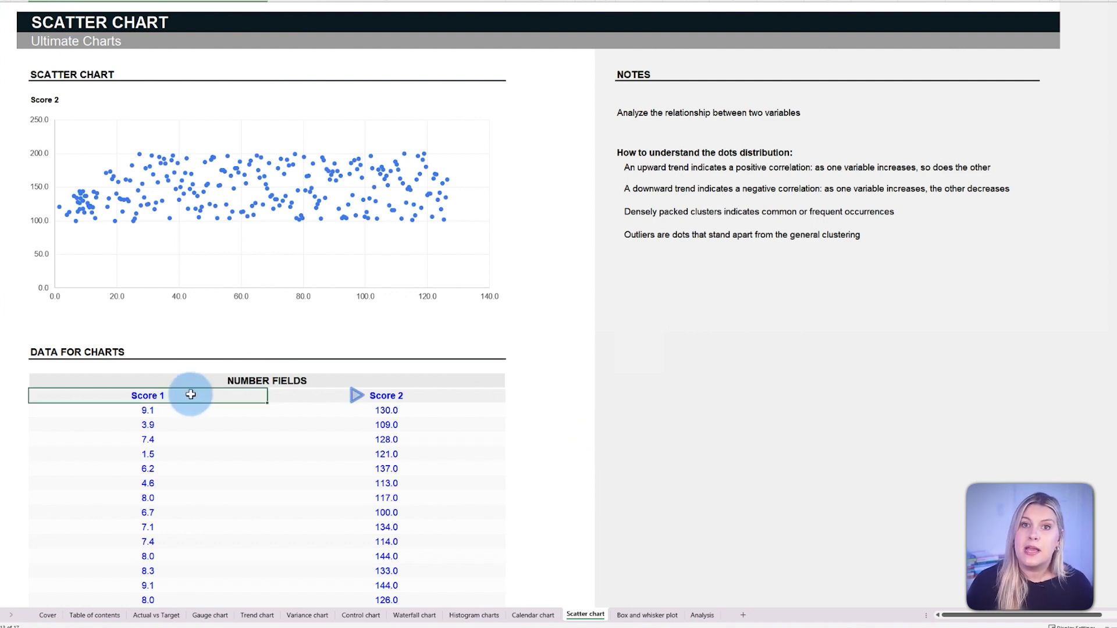
text(Product)
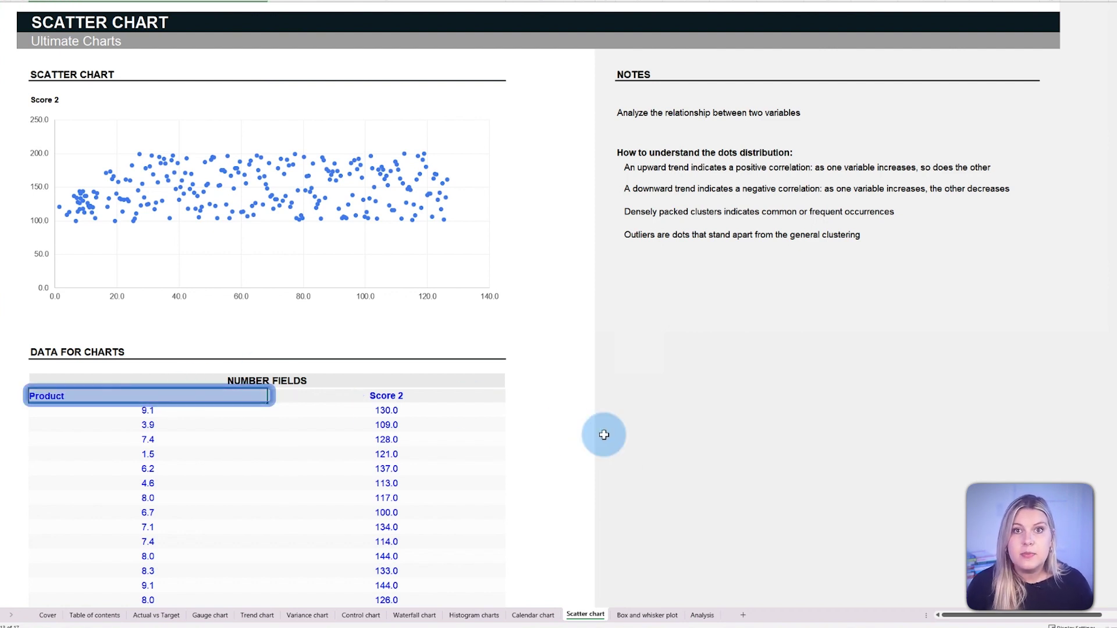
text( quality)
key(Return)
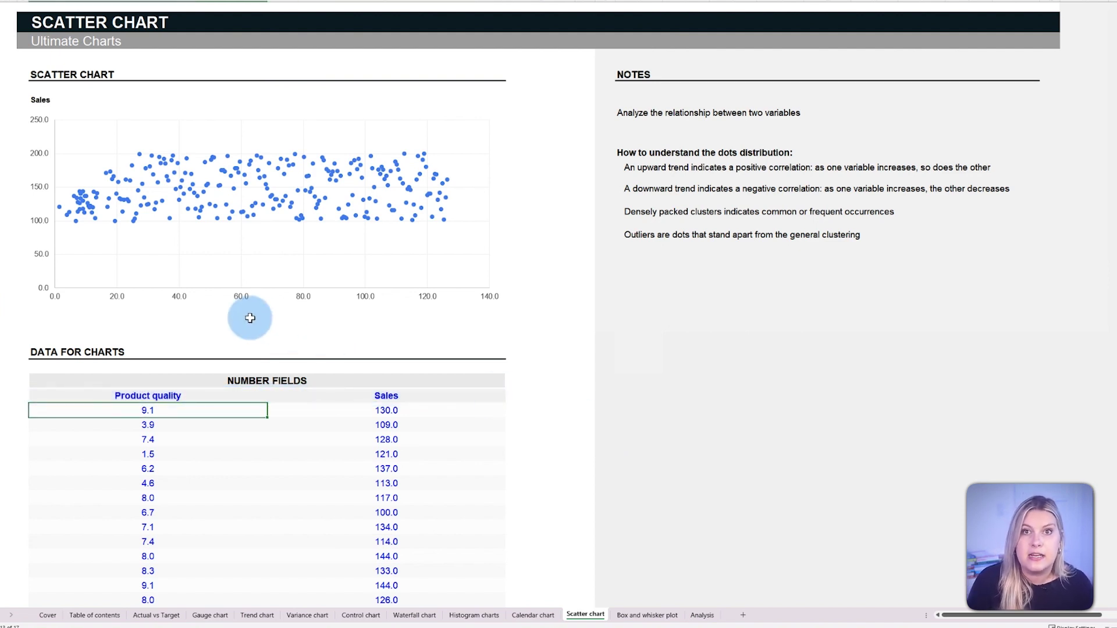
Step: Rename the headings to 'Time dedicated' and 'Outcome', then search 'correlation vs. causation'
click(187, 395)
text(Time dedicated)
key(Tab)
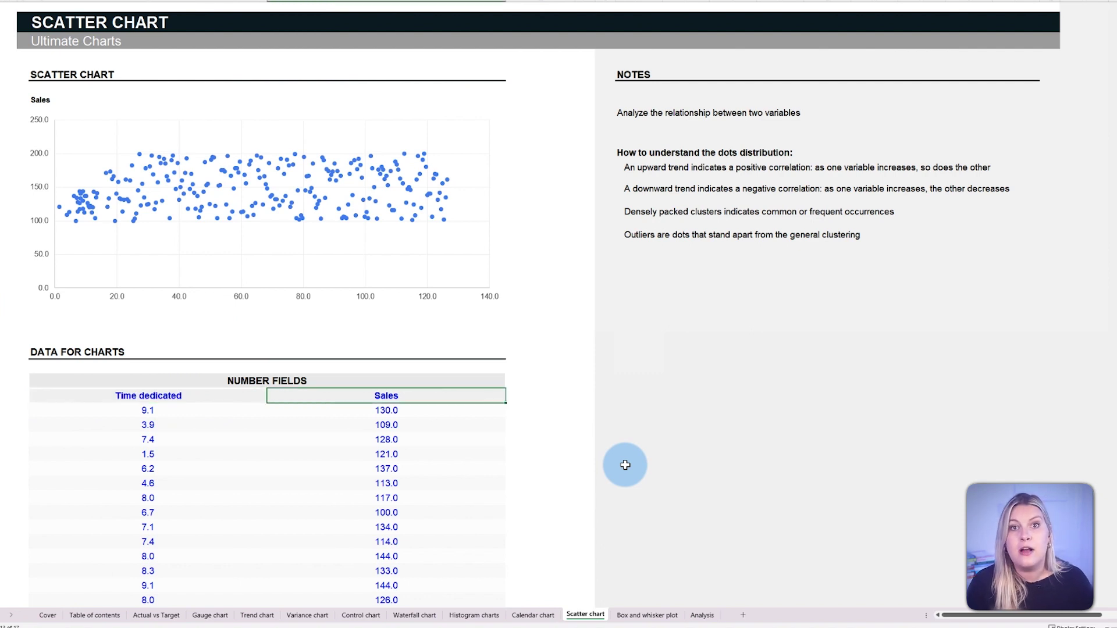
text(Outcome)
key(Return)
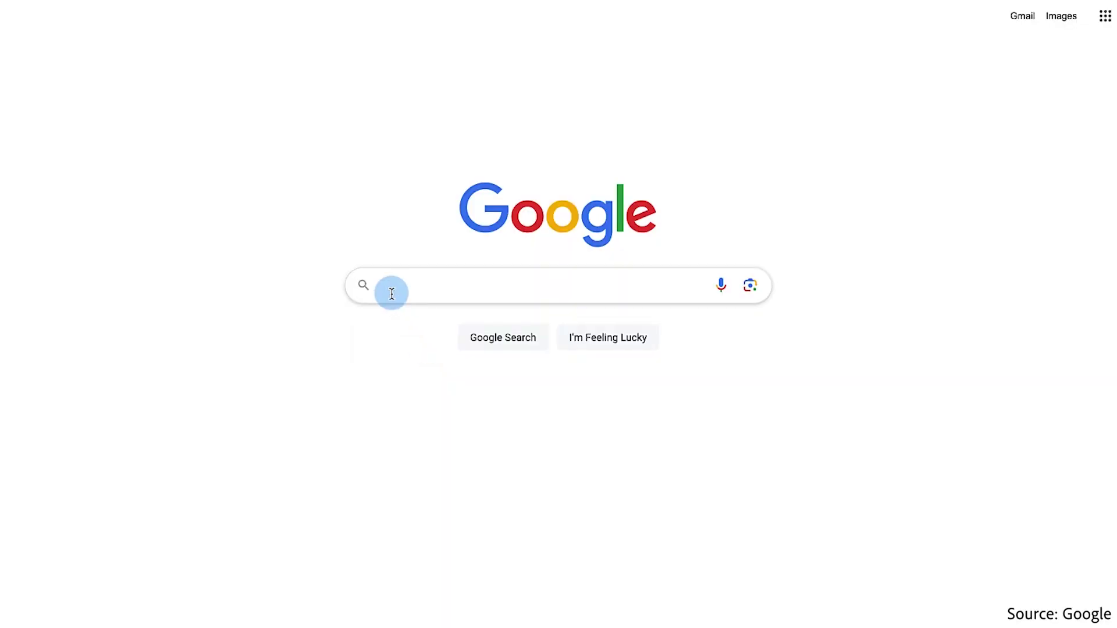
text(correlation vs. causation)
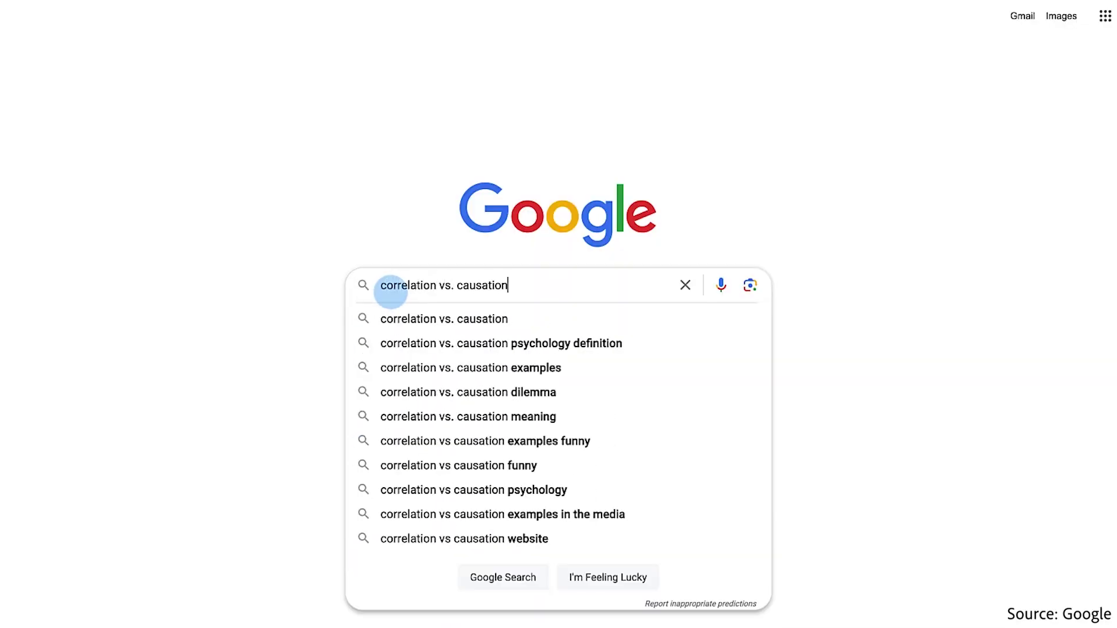
key(Return)
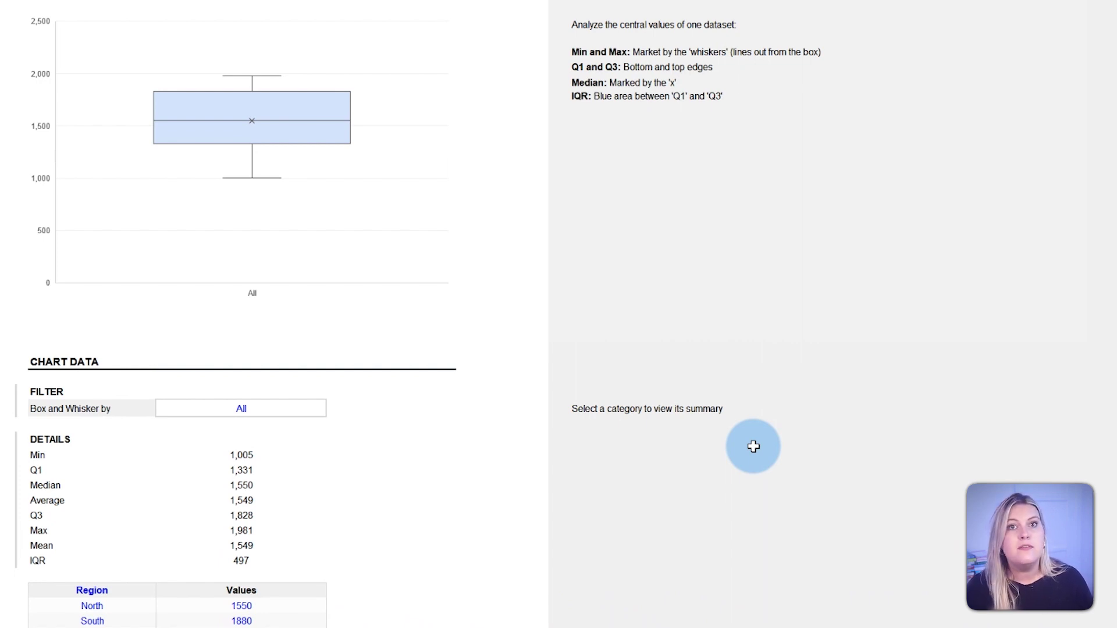
Step: Filter the box plot through East, Northeast, West and Southwest, ending on North
click(314, 408)
click(318, 453)
click(331, 410)
click(280, 478)
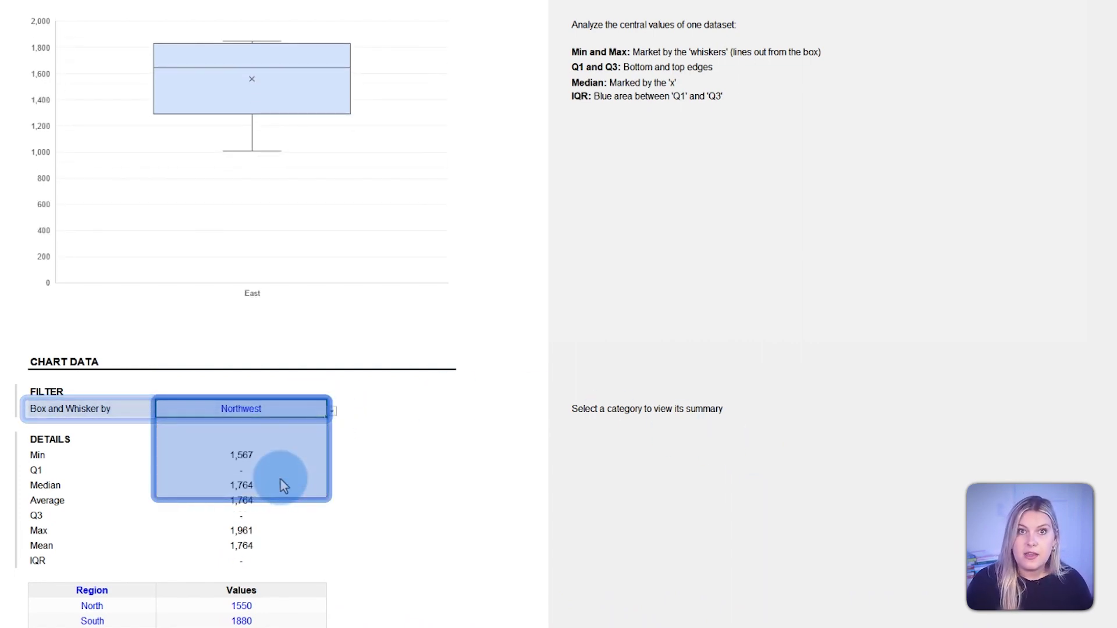
click(330, 410)
click(294, 464)
click(295, 486)
click(332, 412)
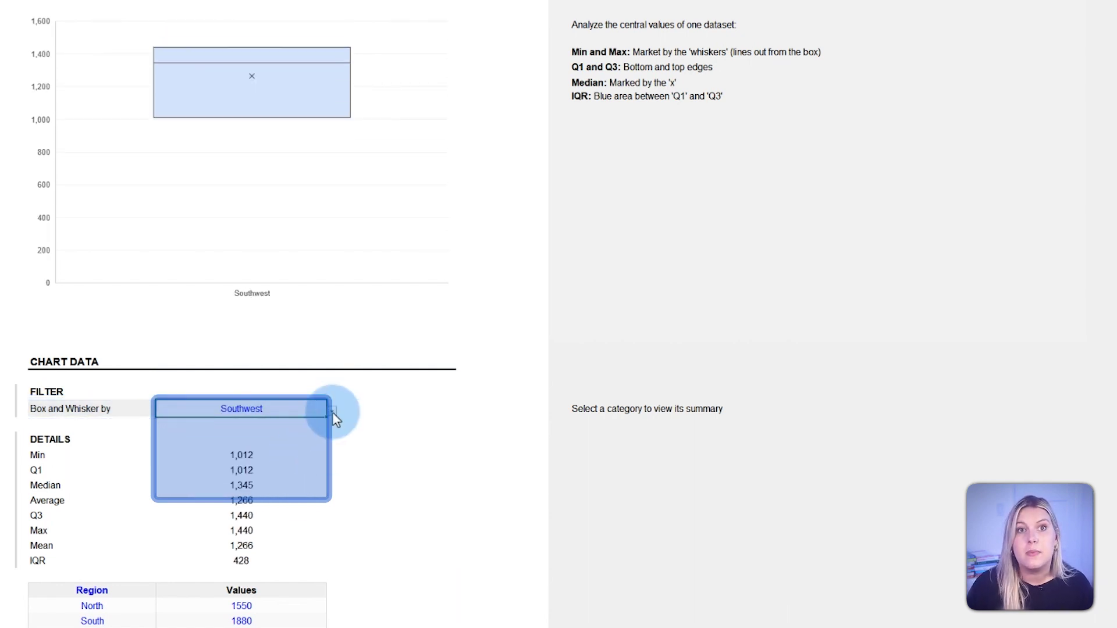
click(300, 434)
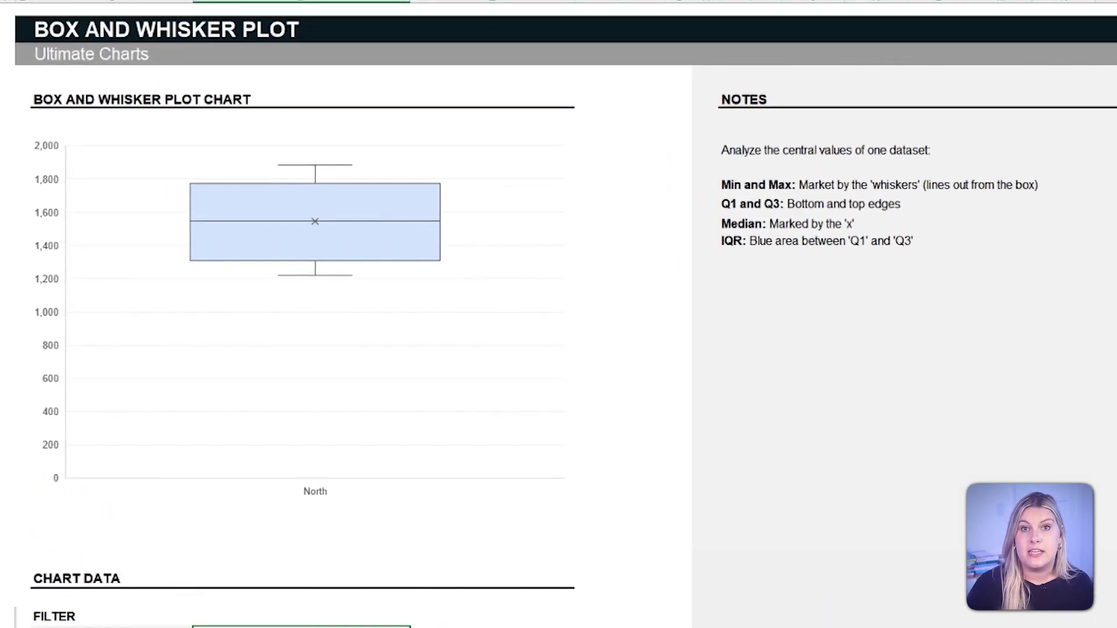